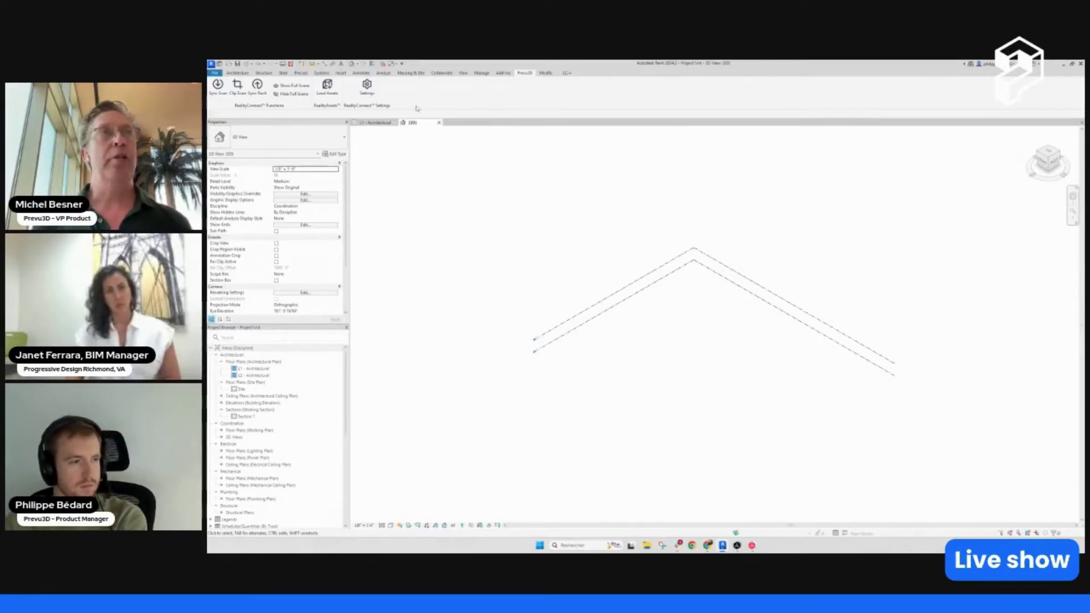
Step: Try syncing the Prevu3D scan loaded as Point Cloud, then dismiss the server connection error
click(218, 89)
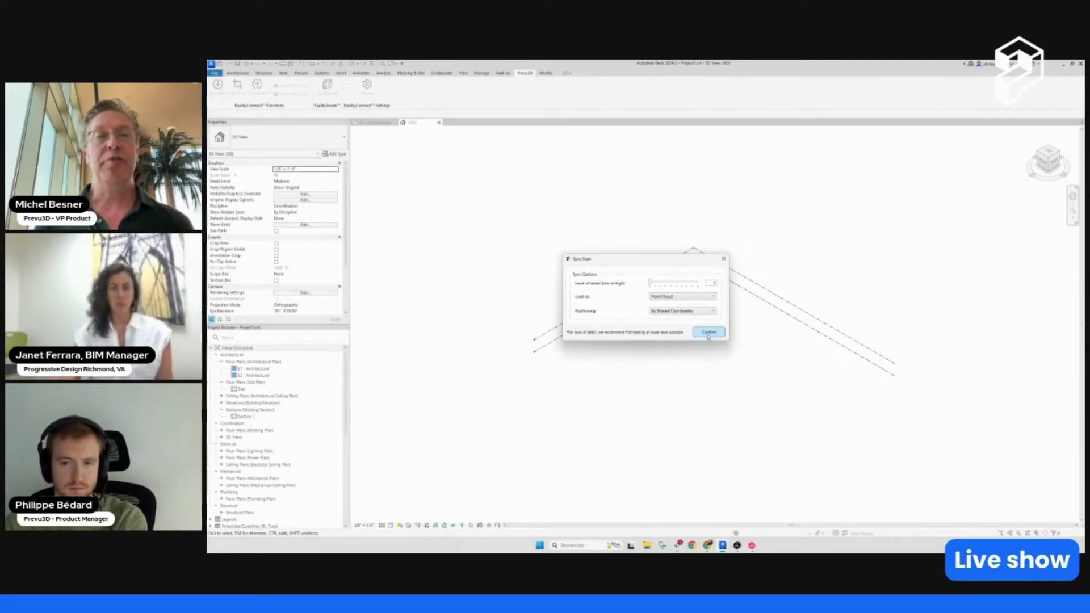
click(669, 298)
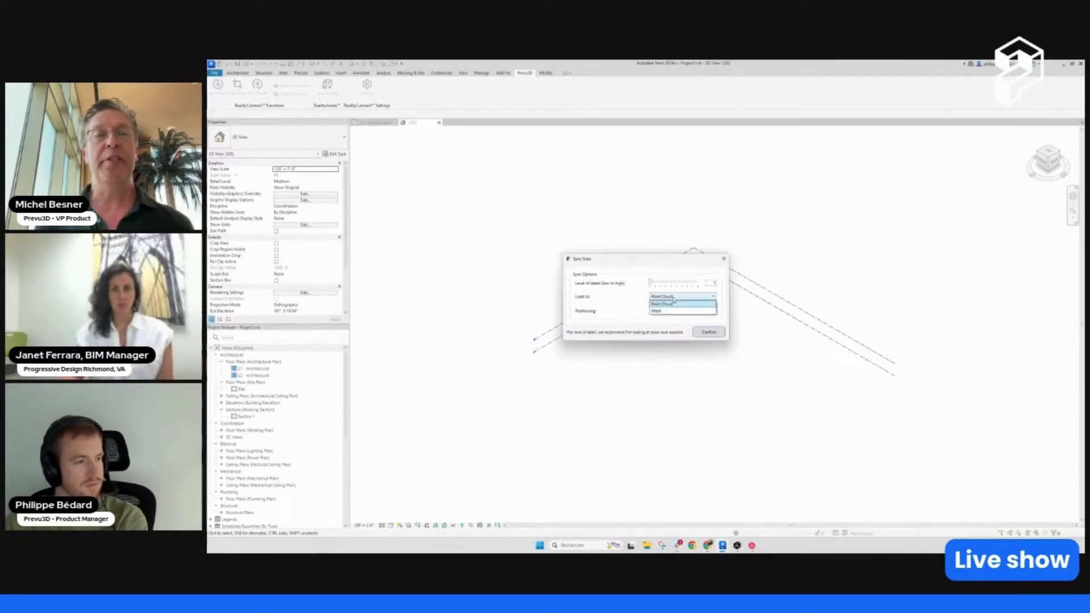
click(674, 300)
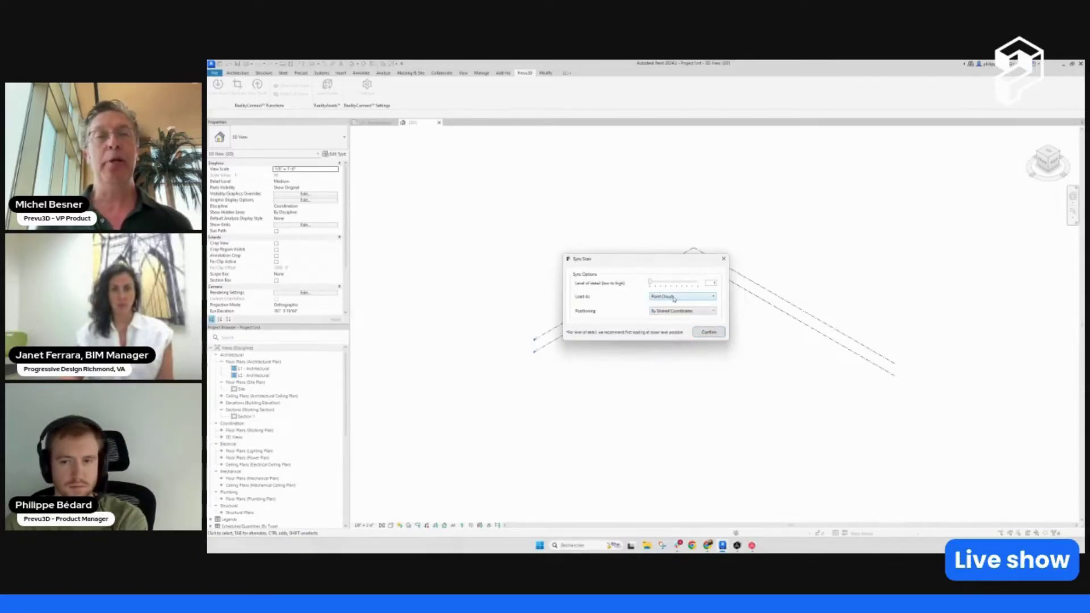
click(709, 333)
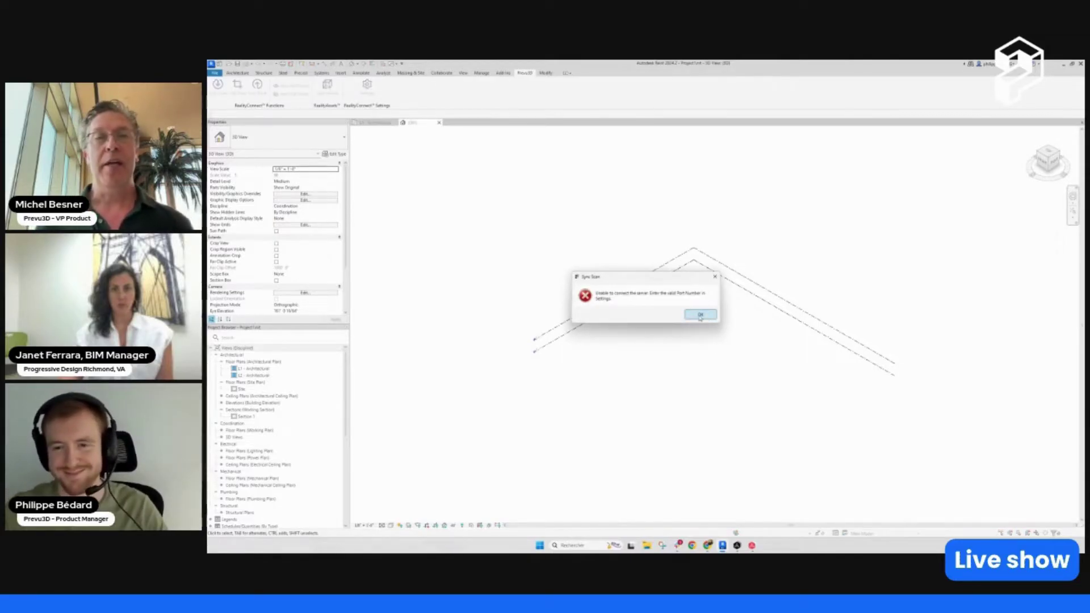
click(700, 315)
Step: Start the Revit connector in Prevu3D, then sync the scan again as a point cloud
key(alt+Tab)
click(306, 67)
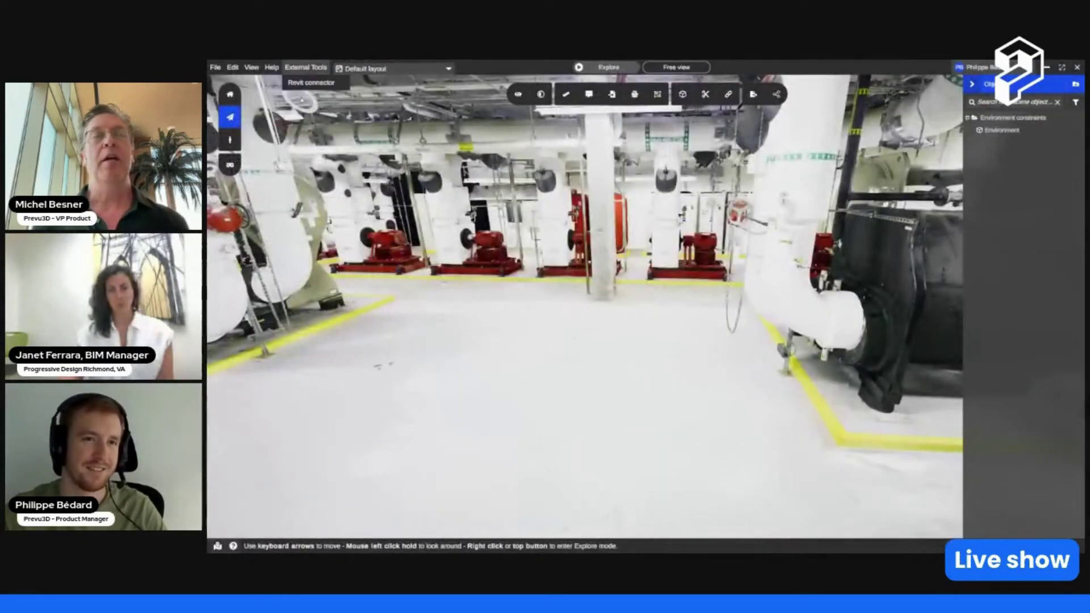
click(309, 84)
click(633, 327)
key(alt+Tab)
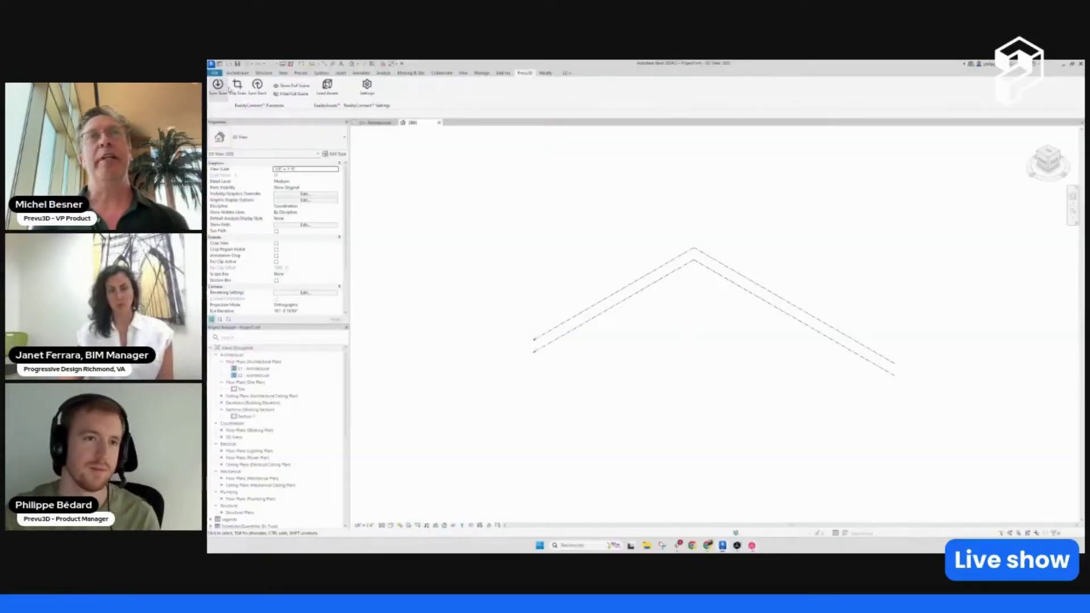
click(228, 87)
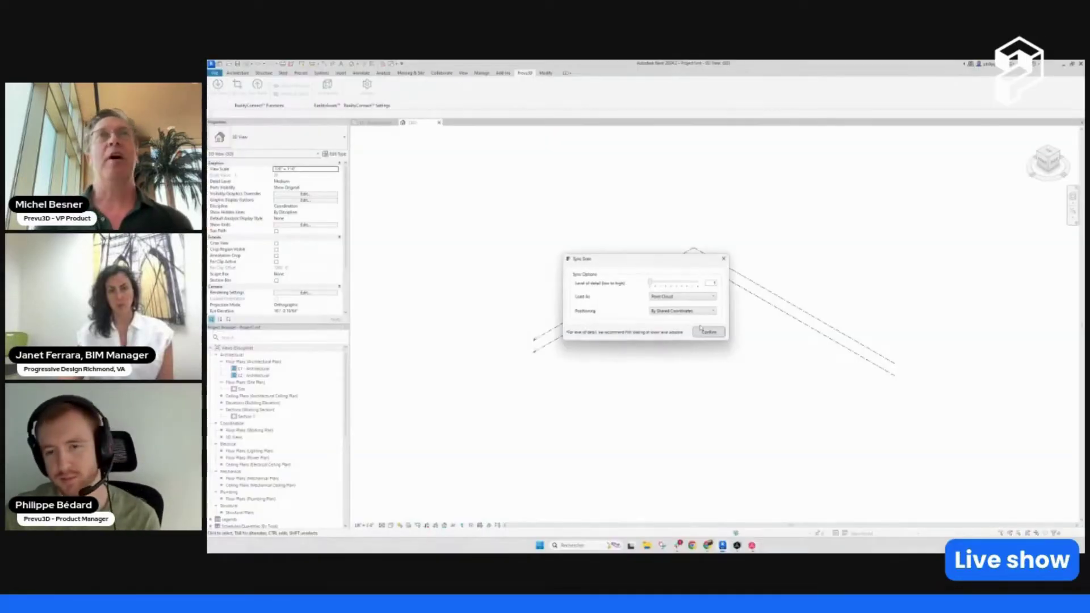
click(704, 329)
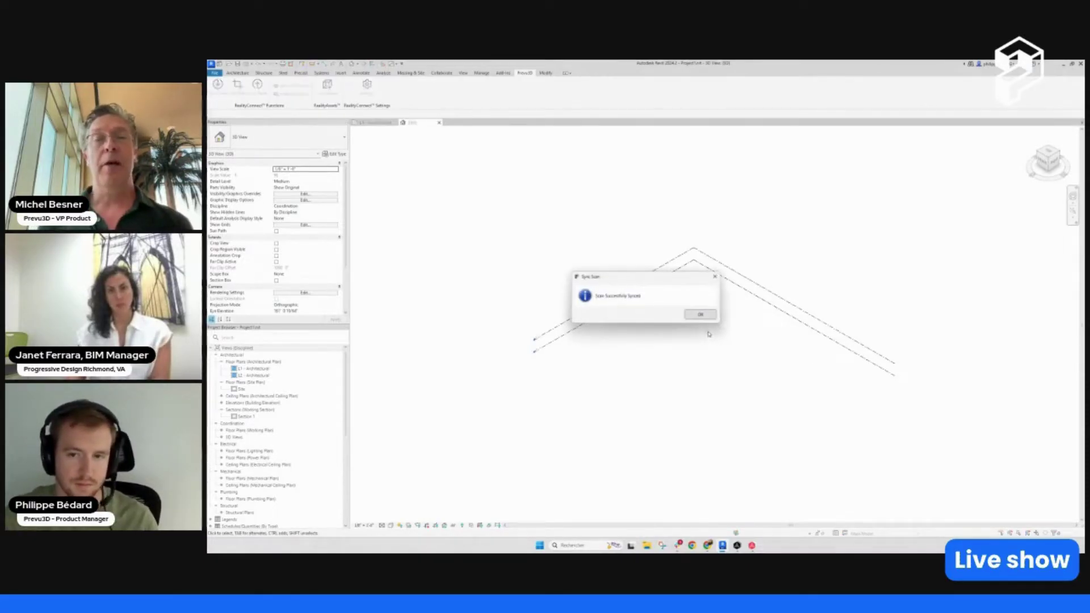
click(701, 313)
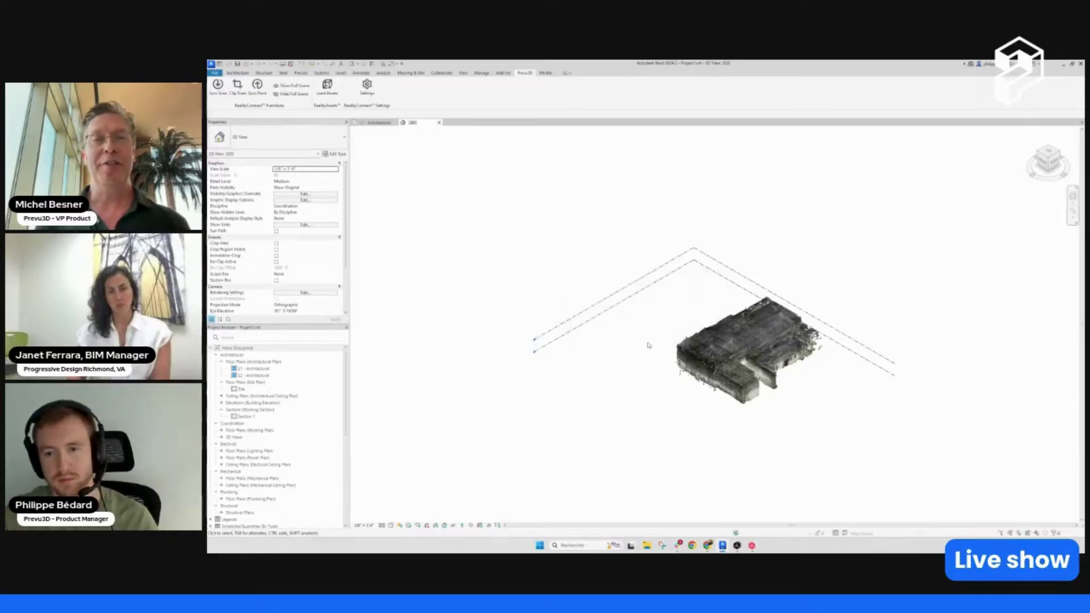
middle_drag(618, 352, 547, 324)
shift+middle_drag(708, 360, 752, 428)
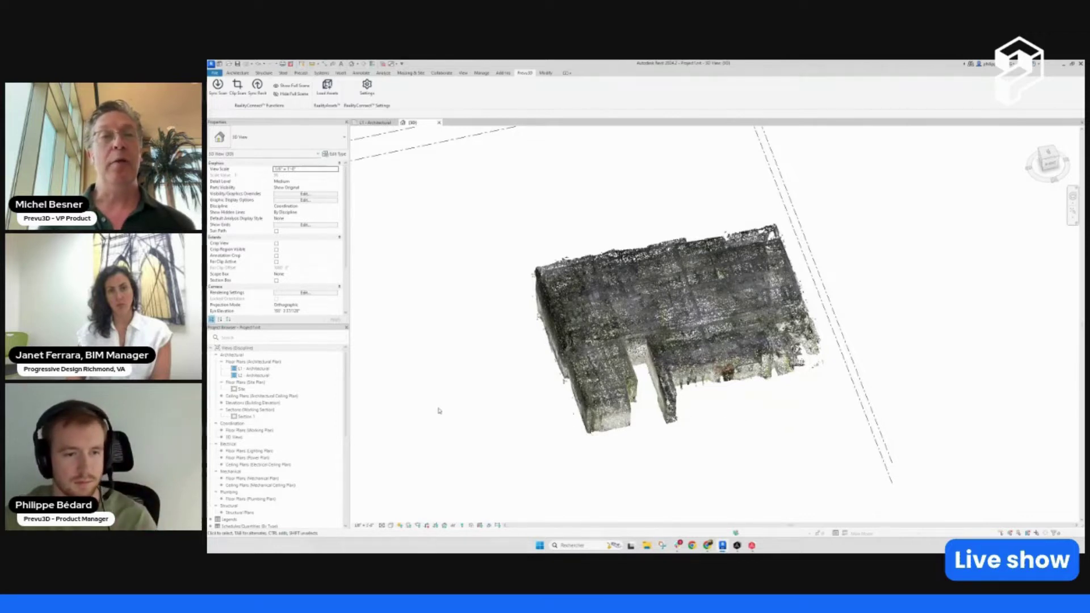
double_click(255, 369)
scroll(809, 314, up, 3)
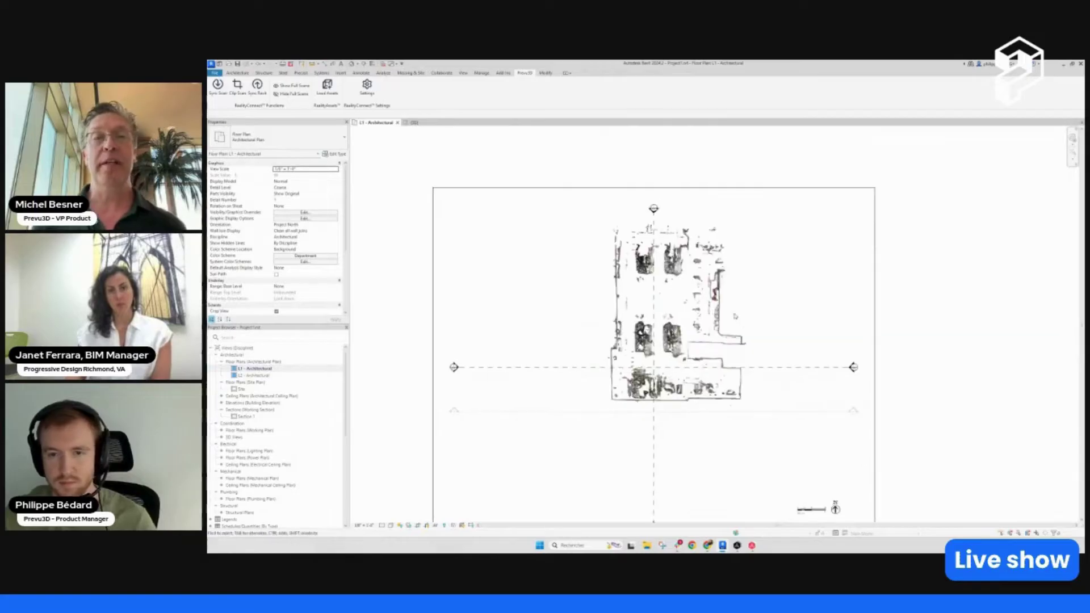
scroll(809, 314, up, 2)
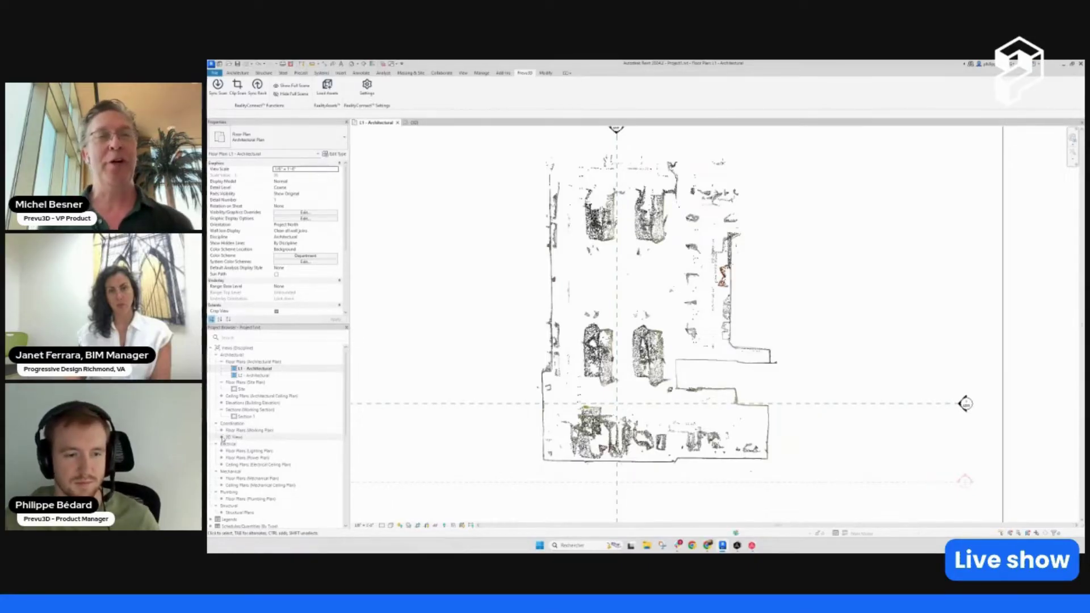
click(222, 437)
click(241, 451)
double_click(242, 452)
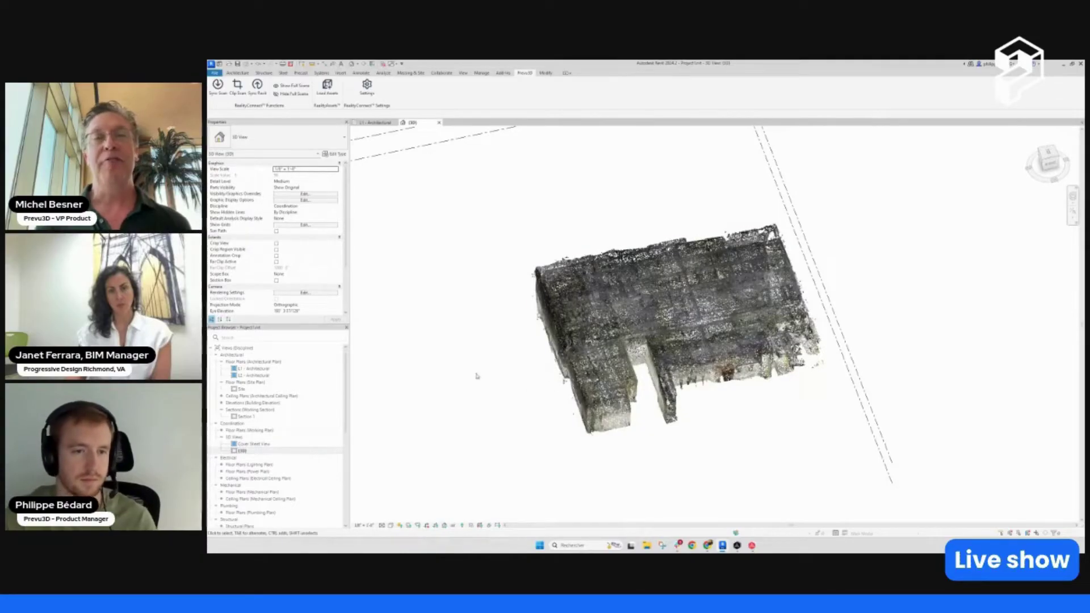
shift+middle_drag(477, 376, 552, 382)
scroll(757, 432, up, 4)
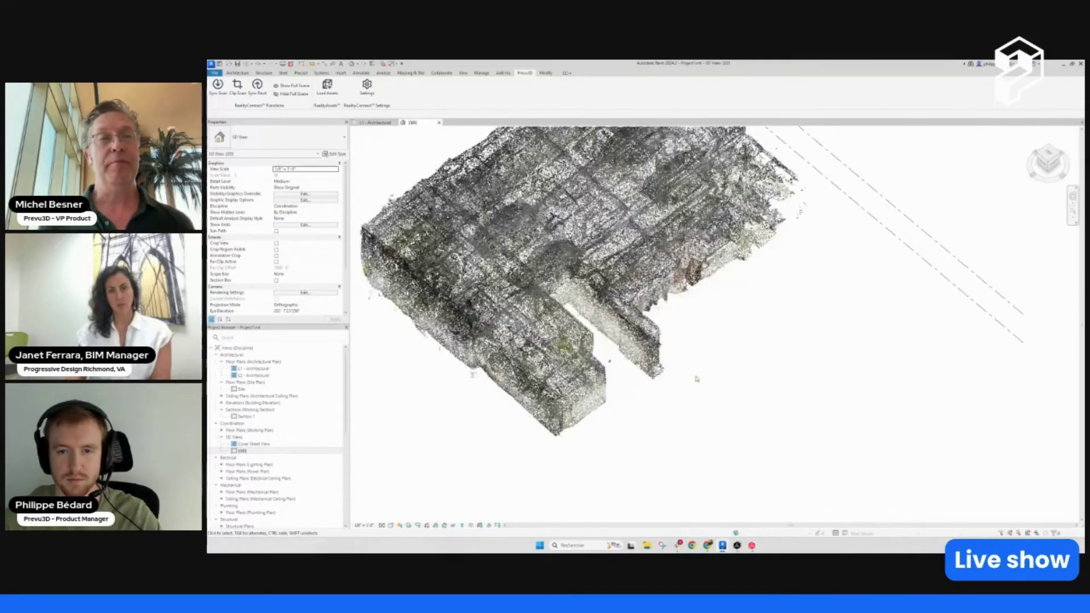
scroll(756, 431, up, 2)
shift+middle_drag(773, 437, 868, 433)
scroll(866, 421, up, 4)
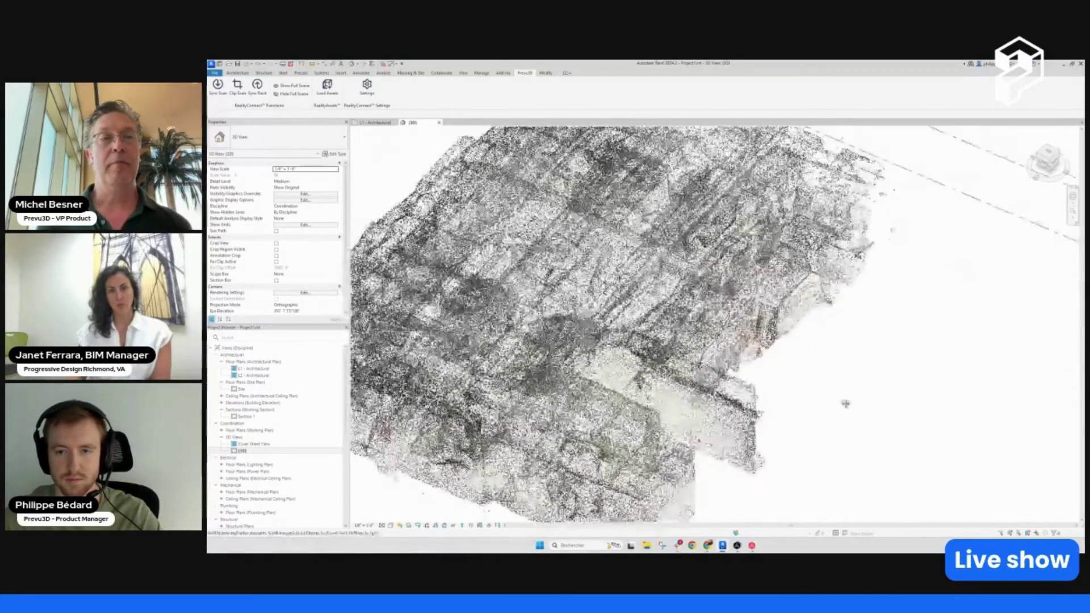
scroll(866, 421, down, 5)
scroll(855, 446, down, 2)
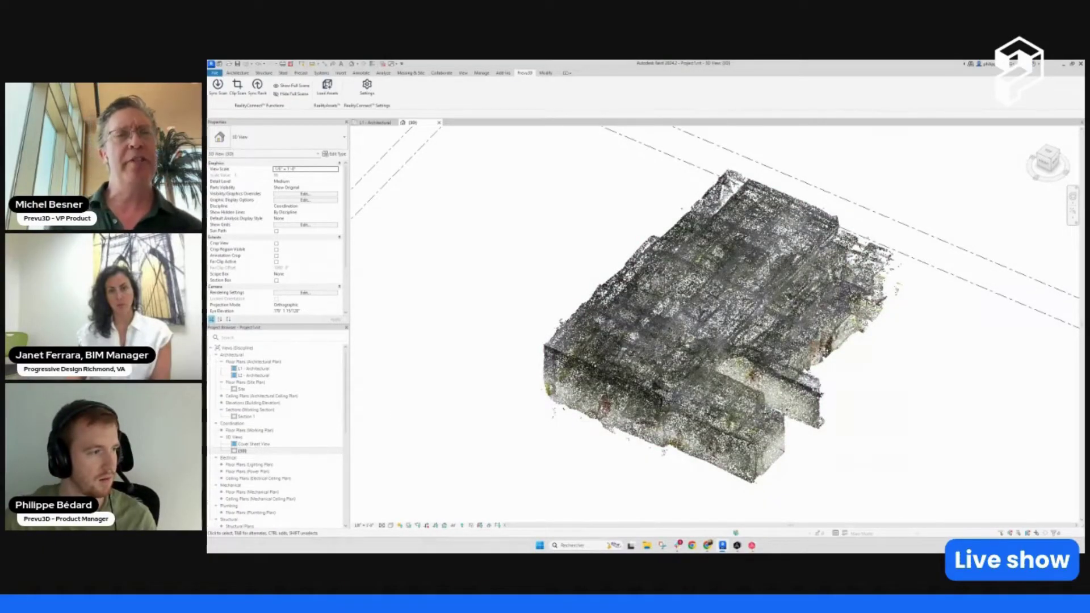
shift+middle_drag(625, 317, 718, 401)
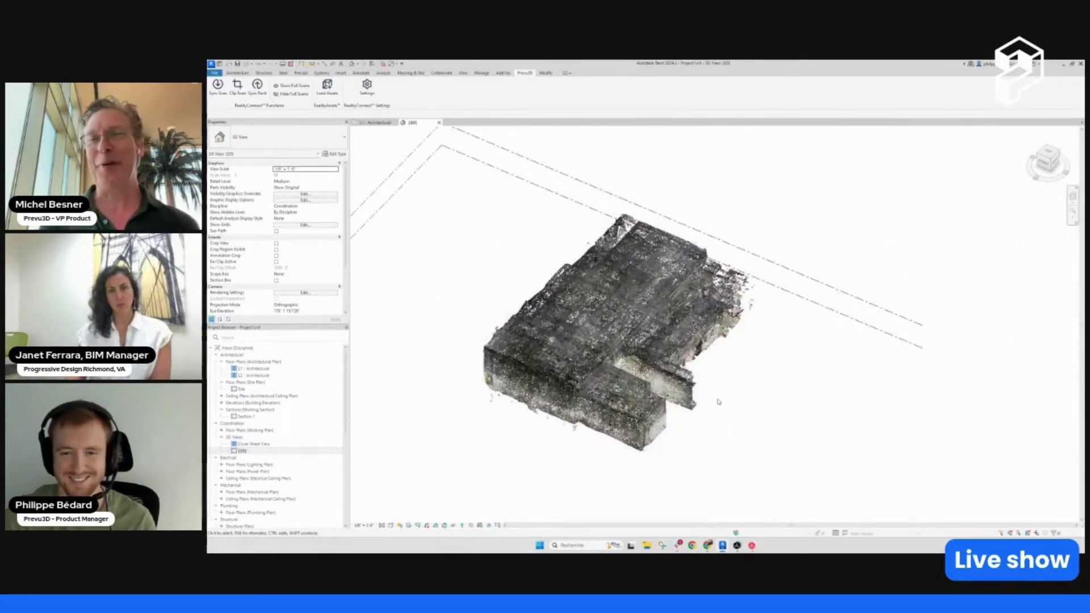
scroll(726, 434, up, 1)
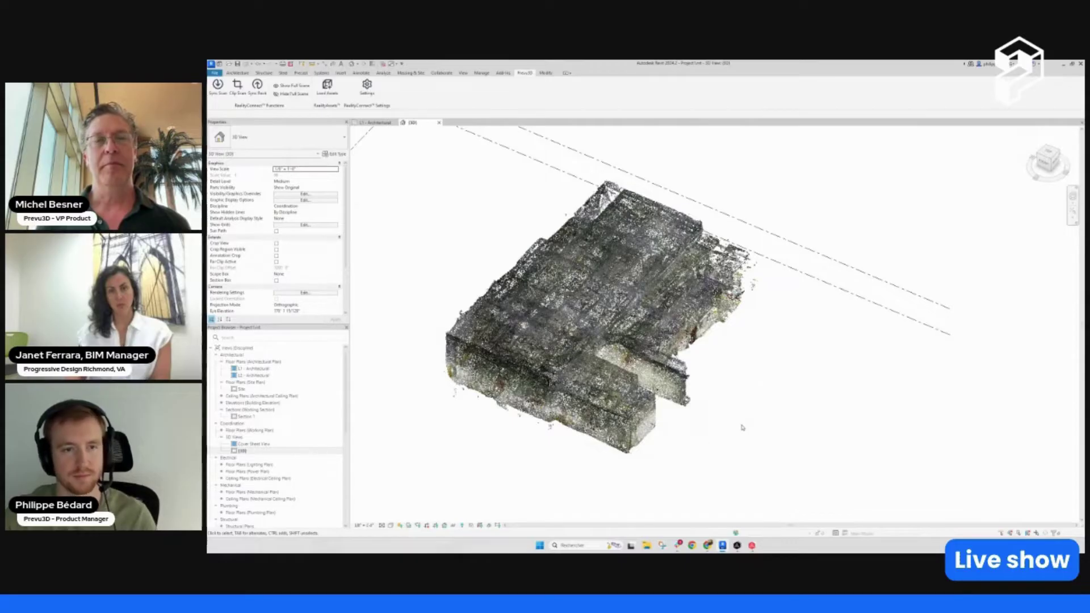
mouse_move(740, 428)
shift+middle_down()
mouse_move(754, 428)
mouse_move(747, 440)
mouse_move(756, 457)
mouse_move(781, 435)
mouse_move(768, 382)
mouse_move(722, 421)
shift+middle_up()
scroll(778, 411, down, 2)
scroll(721, 434, up, 1)
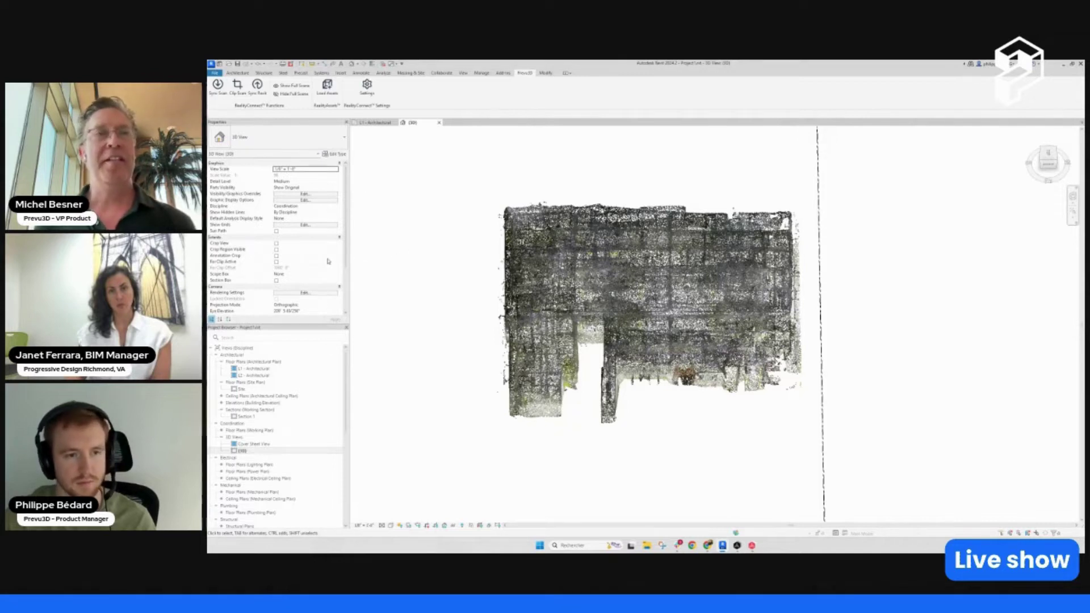
Step: Turn on the 3D view's Section Box and drag its faces tight around one local area
click(276, 281)
scroll(596, 355, down, 3)
shift+middle_drag(595, 355, 610, 402)
scroll(610, 401, up, 3)
click(578, 423)
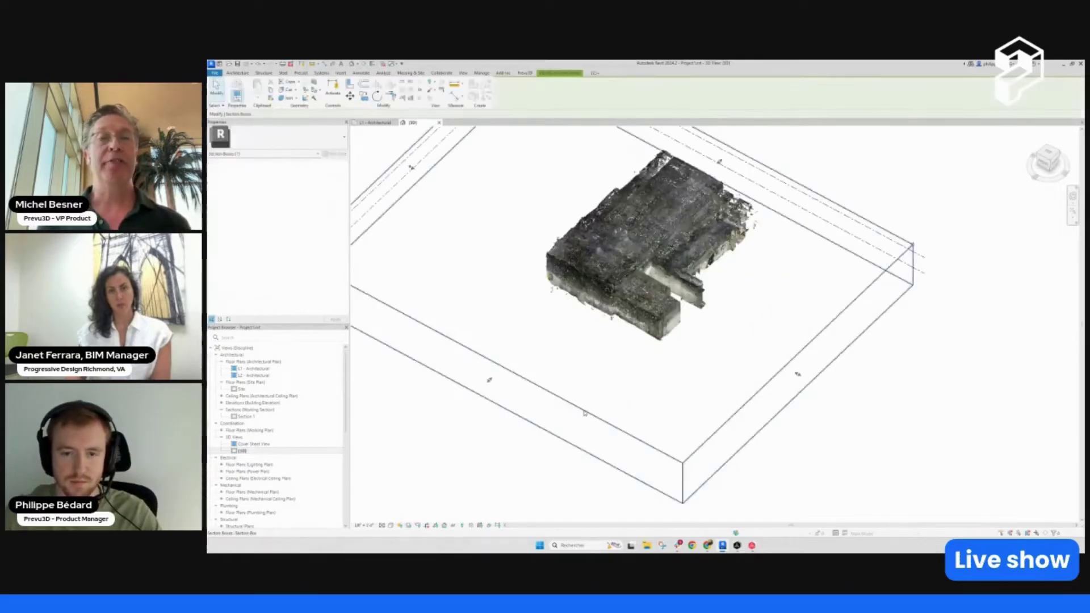
drag(489, 379, 758, 320)
drag(885, 377, 703, 278)
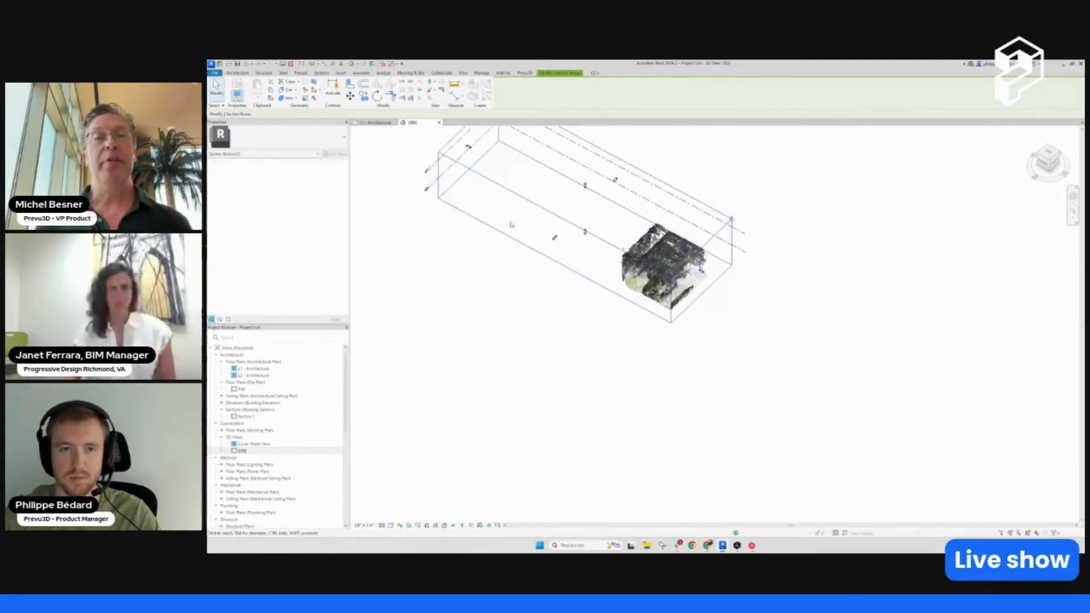
drag(464, 190, 578, 249)
Step: Clip the scan to the section box at mid-range level of detail
click(524, 72)
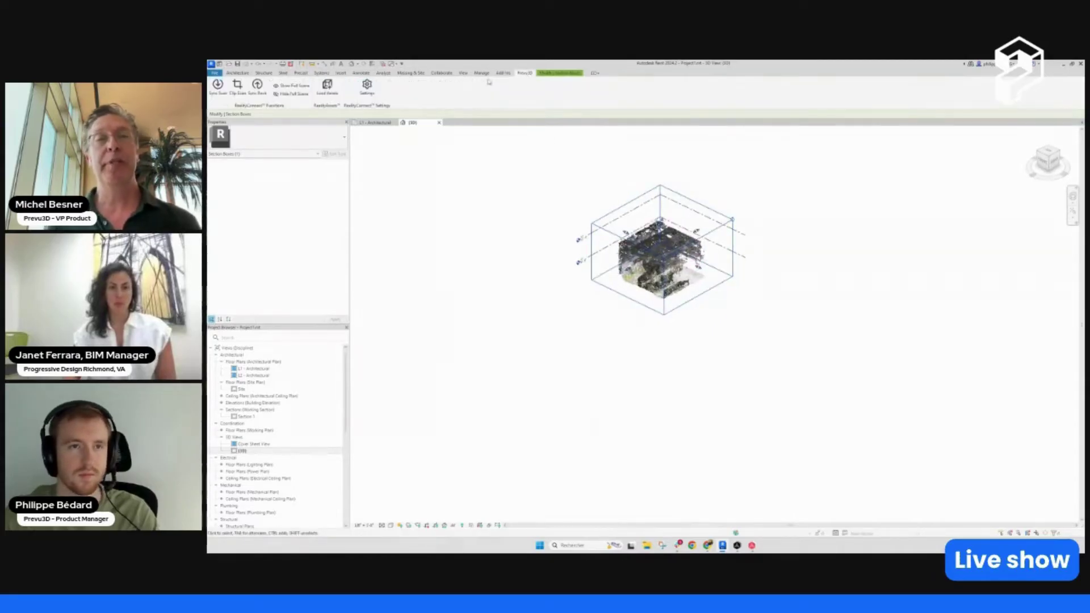
click(238, 84)
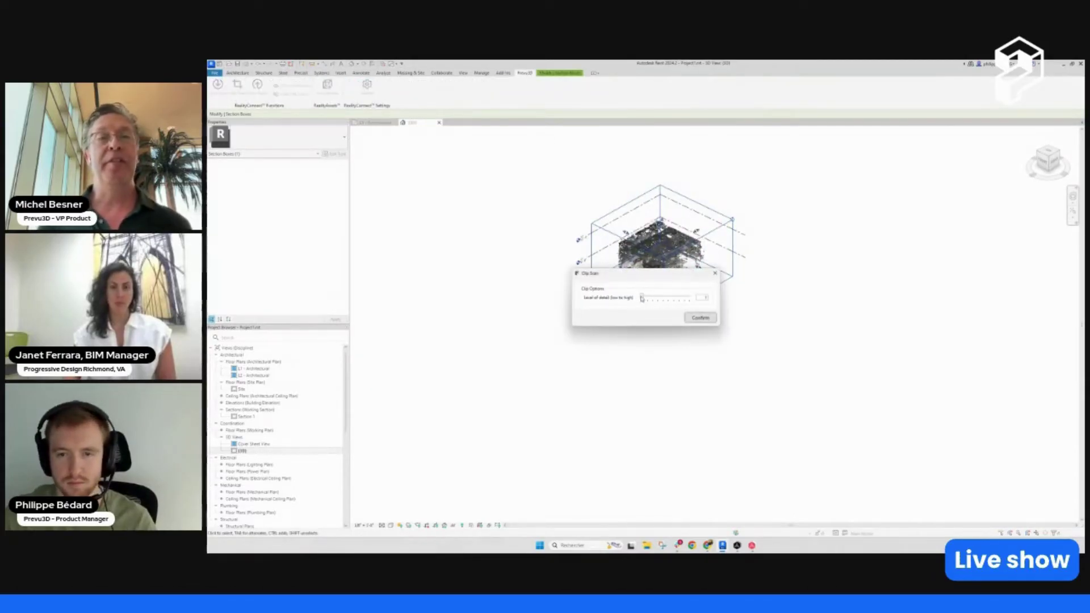
drag(642, 297, 668, 297)
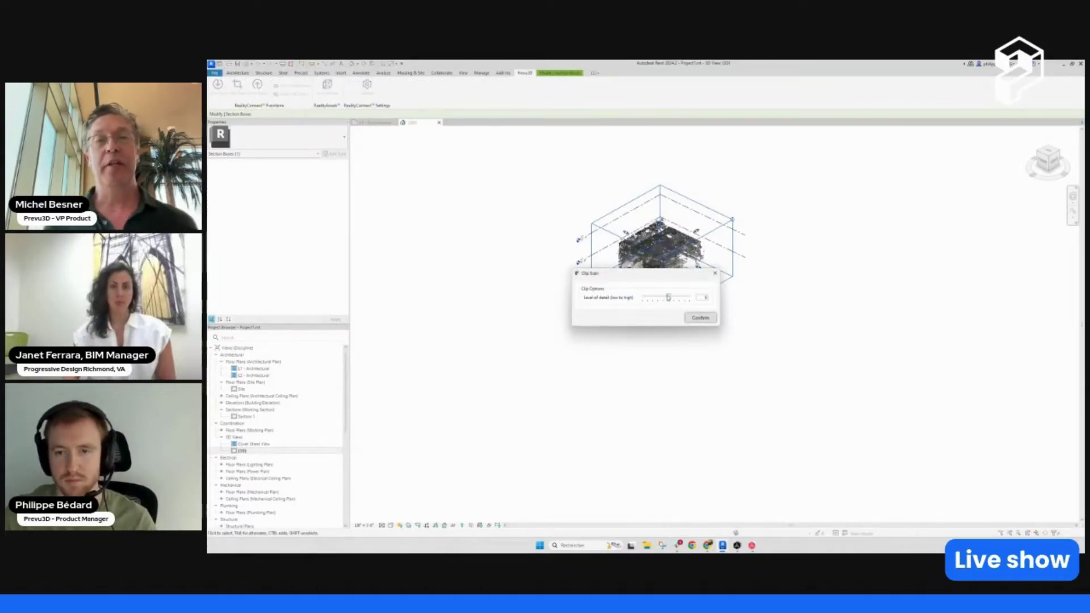
click(700, 317)
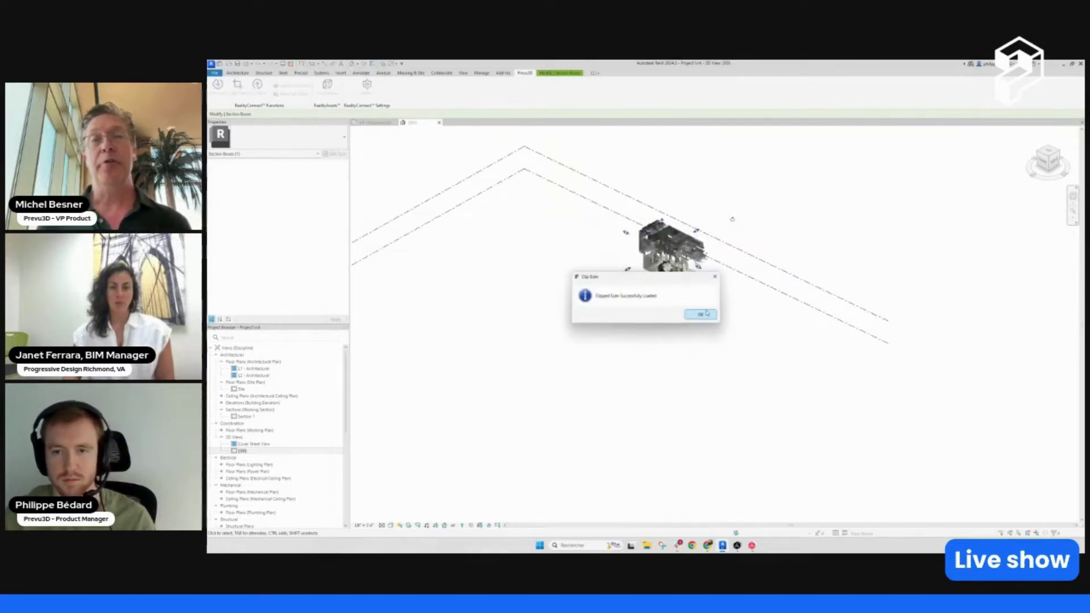
click(707, 313)
scroll(732, 355, up, 3)
scroll(732, 356, up, 2)
shift+middle_drag(812, 458, 795, 338)
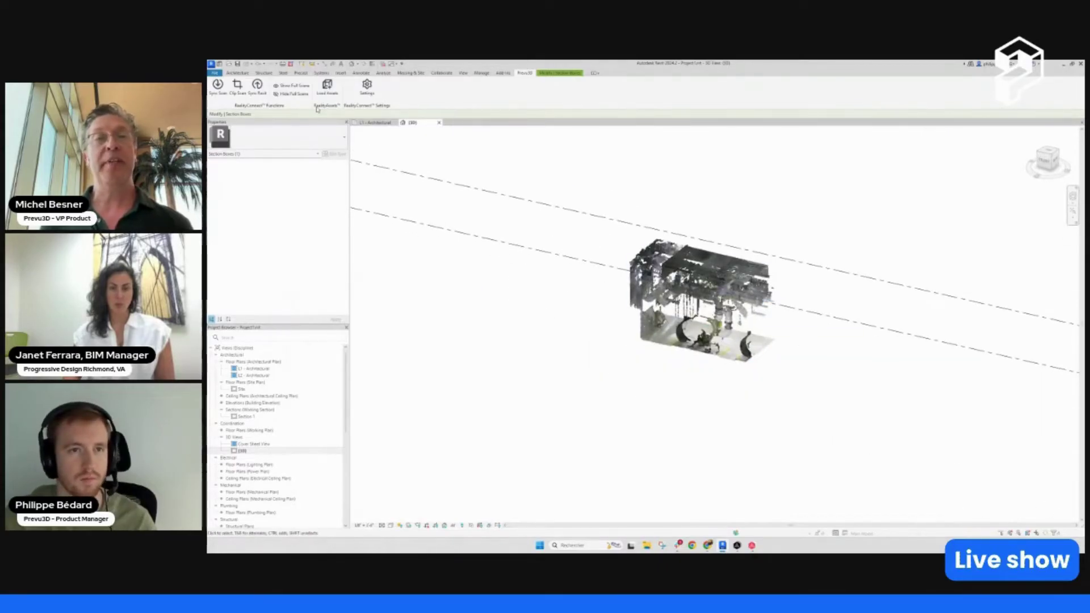
scroll(794, 366, up, 3)
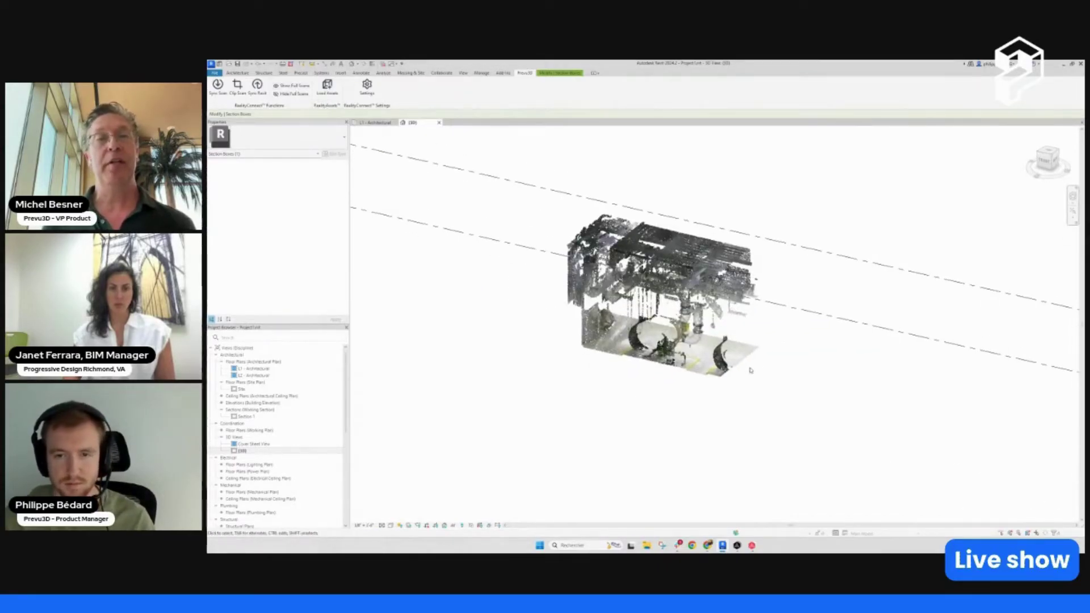
click(293, 86)
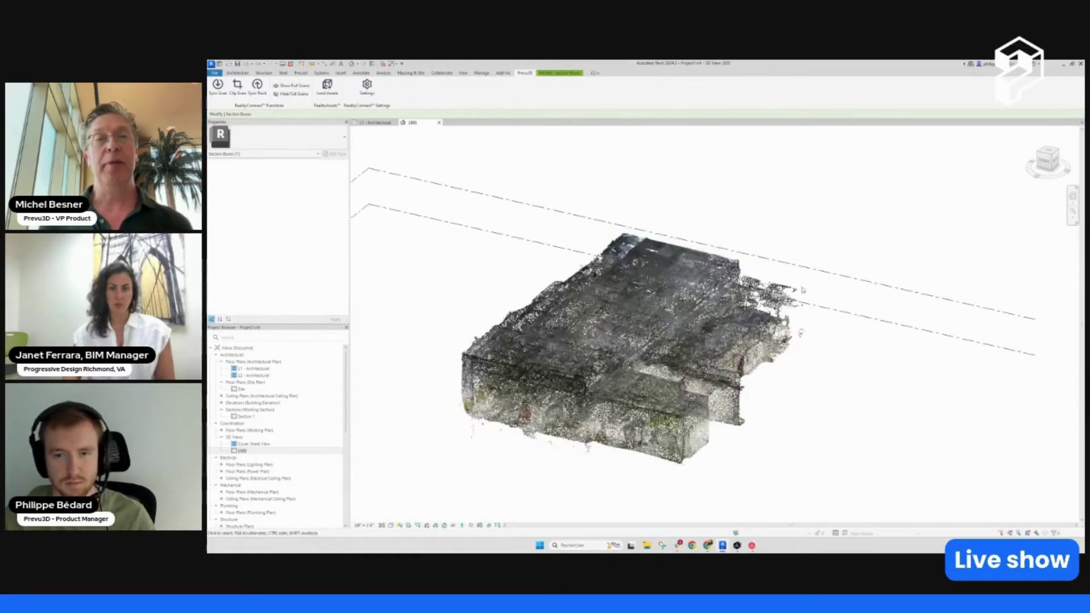
scroll(568, 369, up, 3)
scroll(596, 317, up, 3)
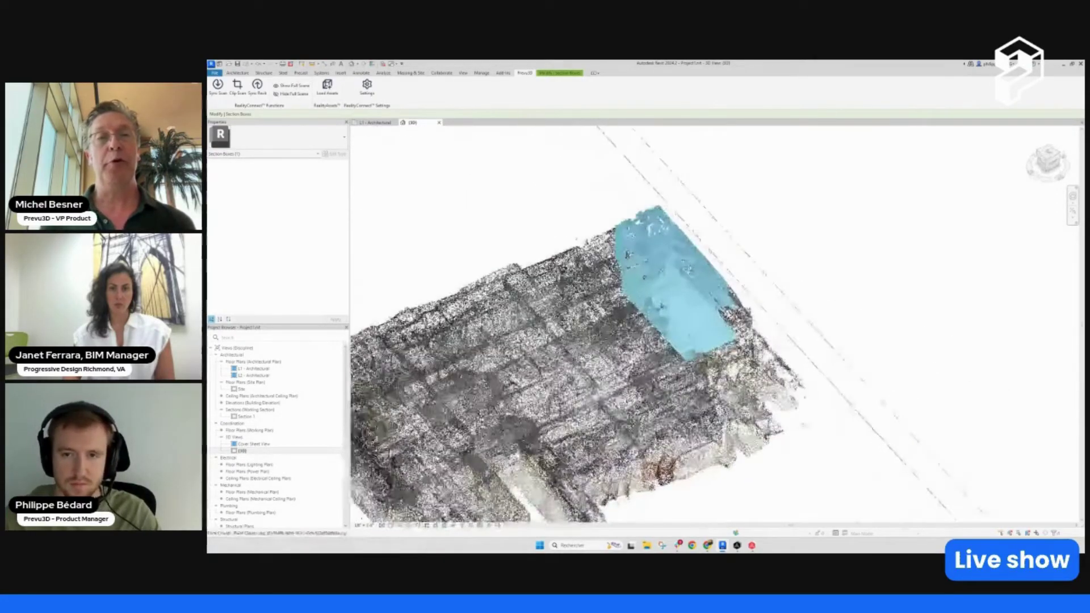
click(676, 244)
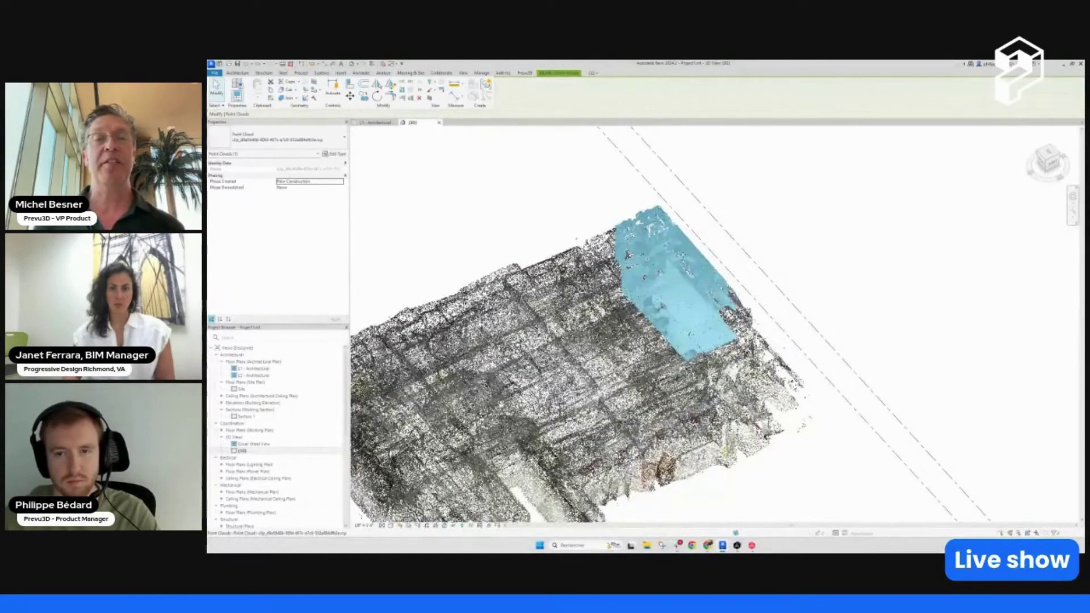
click(846, 280)
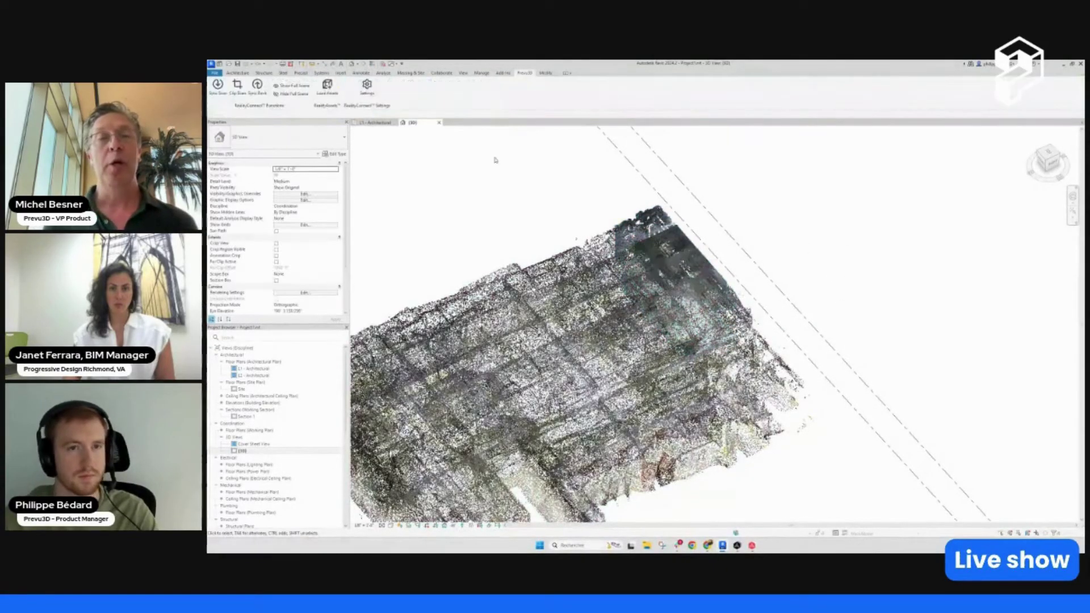
click(305, 94)
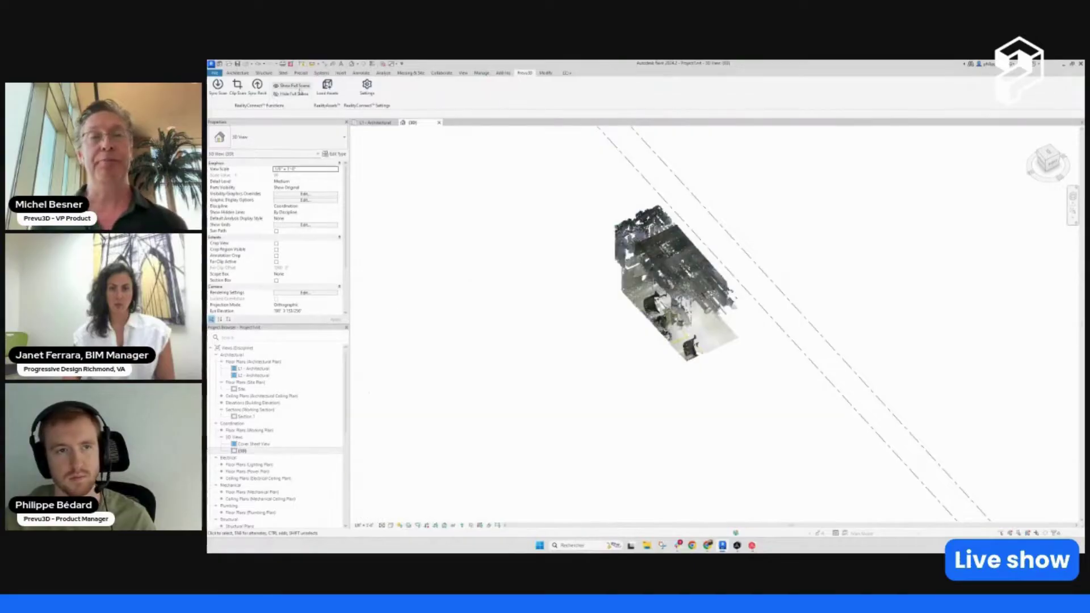
Step: Restore the full point-cloud scene and open the L1 - Architectural floor plan
click(292, 86)
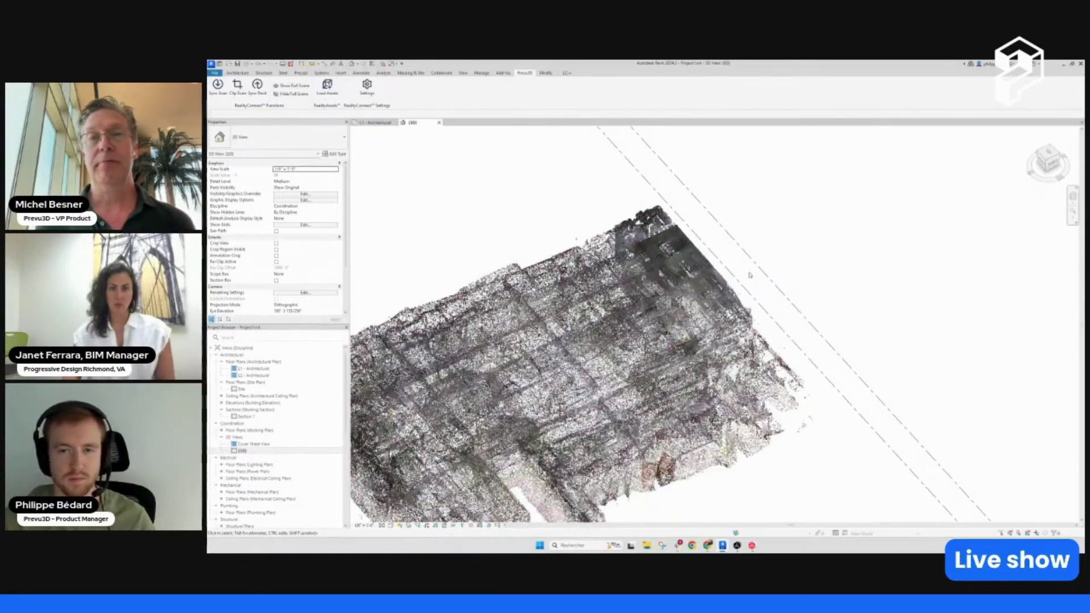
double_click(259, 368)
scroll(553, 139, up, 5)
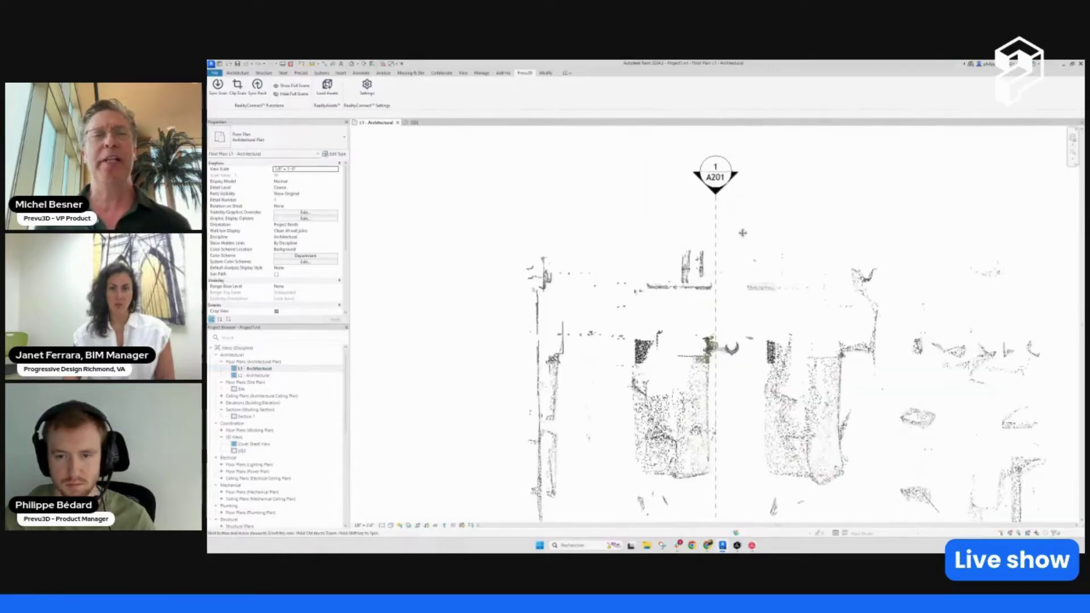
scroll(465, 347, up, 5)
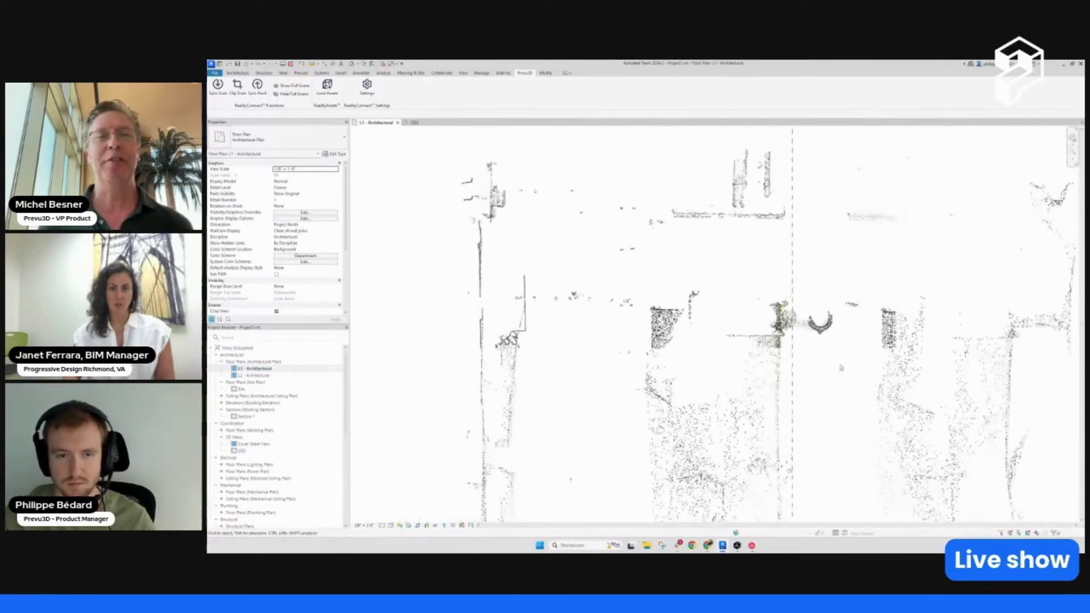
scroll(465, 347, up, 2)
Step: Pan and zoom around the L1 plan, then go back to the {3D} view
middle_drag(505, 360, 594, 344)
scroll(615, 322, down, 4)
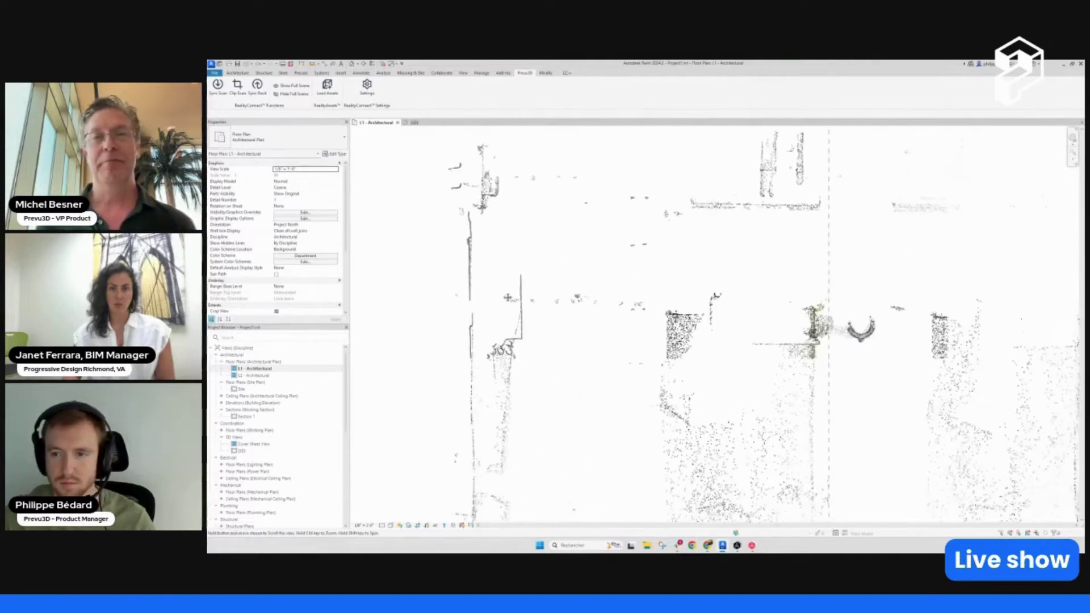
scroll(627, 264, down, 3)
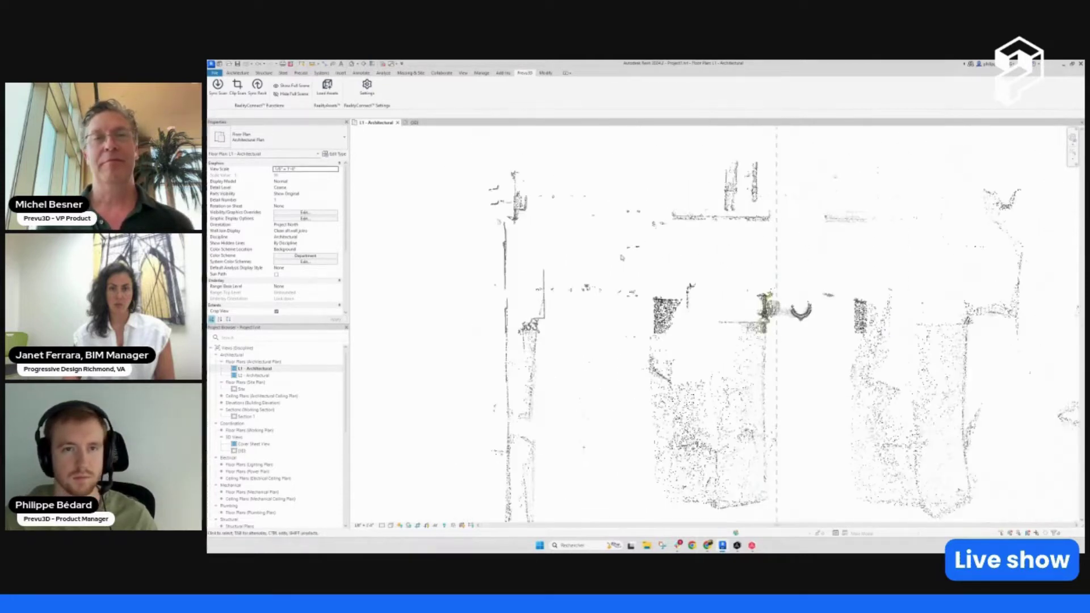
click(411, 122)
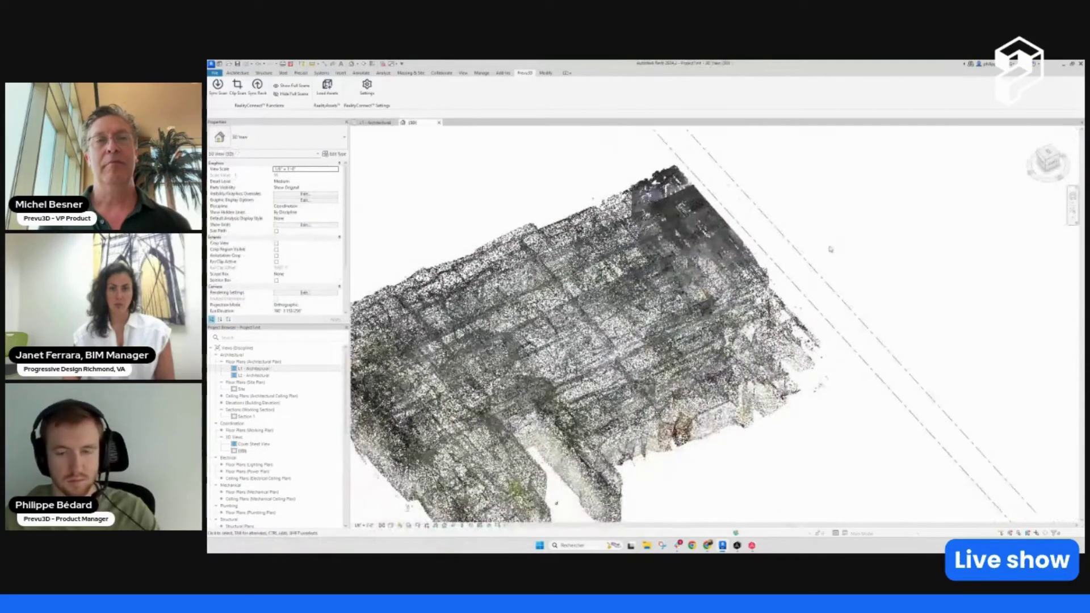
Step: Orbit to an isometric view and switch on Section Box around the scanned building
scroll(816, 256, down, 4)
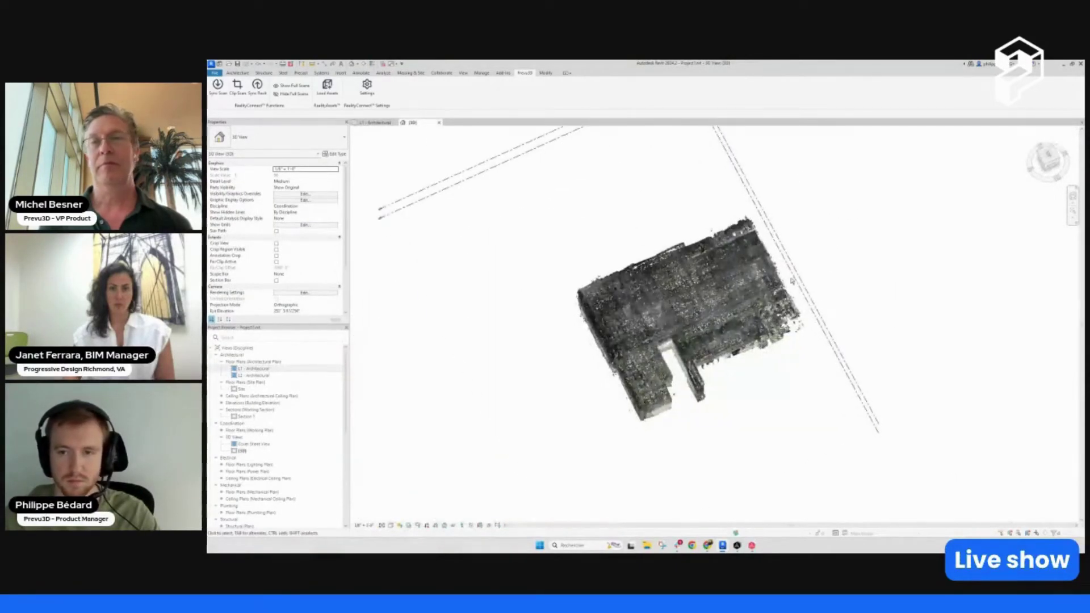
scroll(815, 265, up, 3)
shift+middle_drag(815, 258, 886, 202)
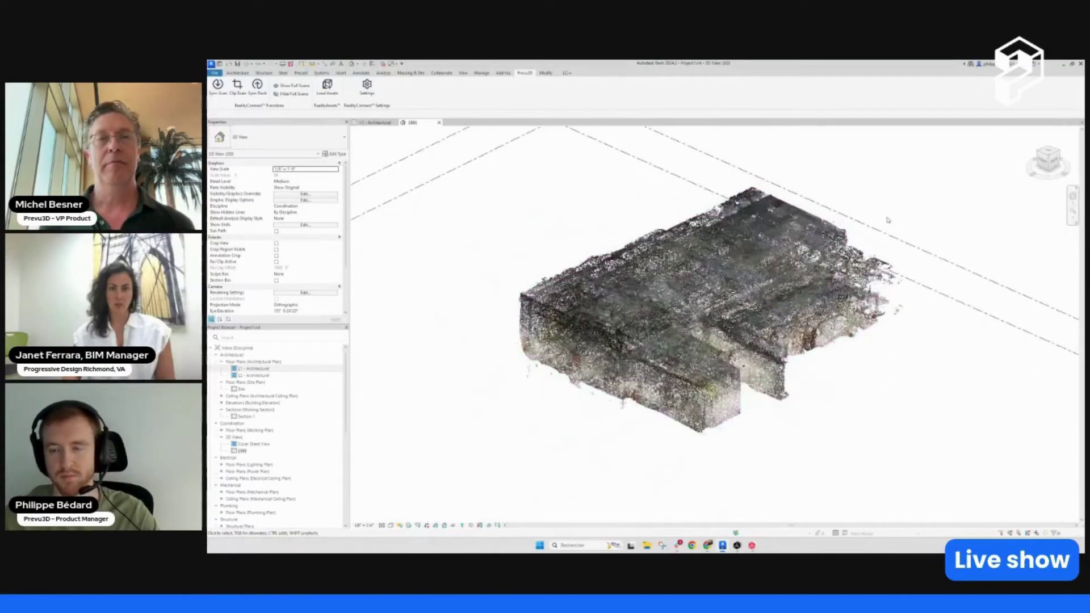
scroll(883, 213, down, 2)
middle_drag(817, 354, 797, 394)
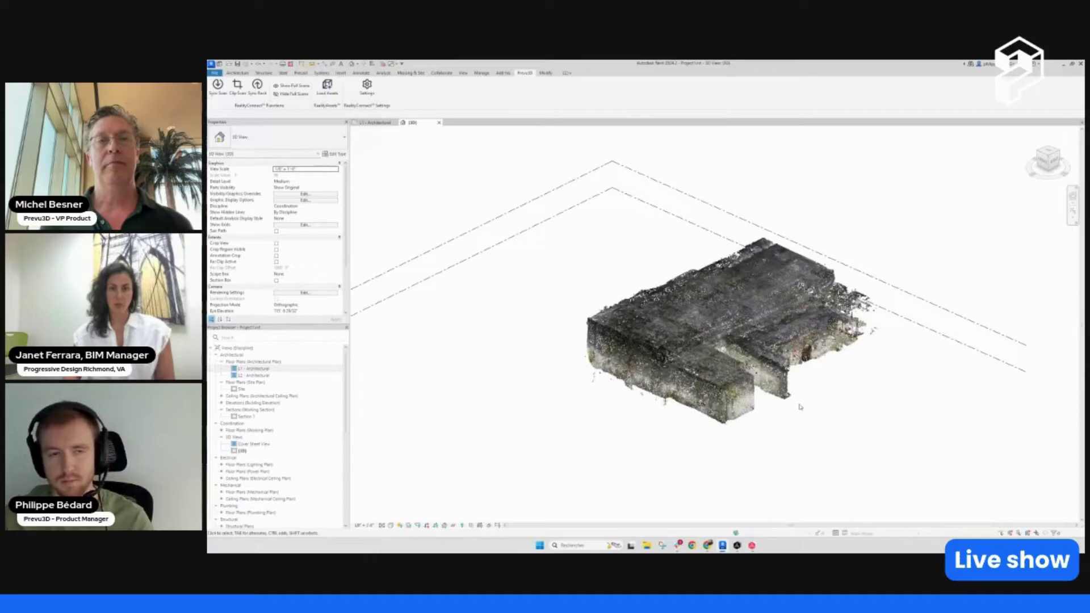
click(276, 281)
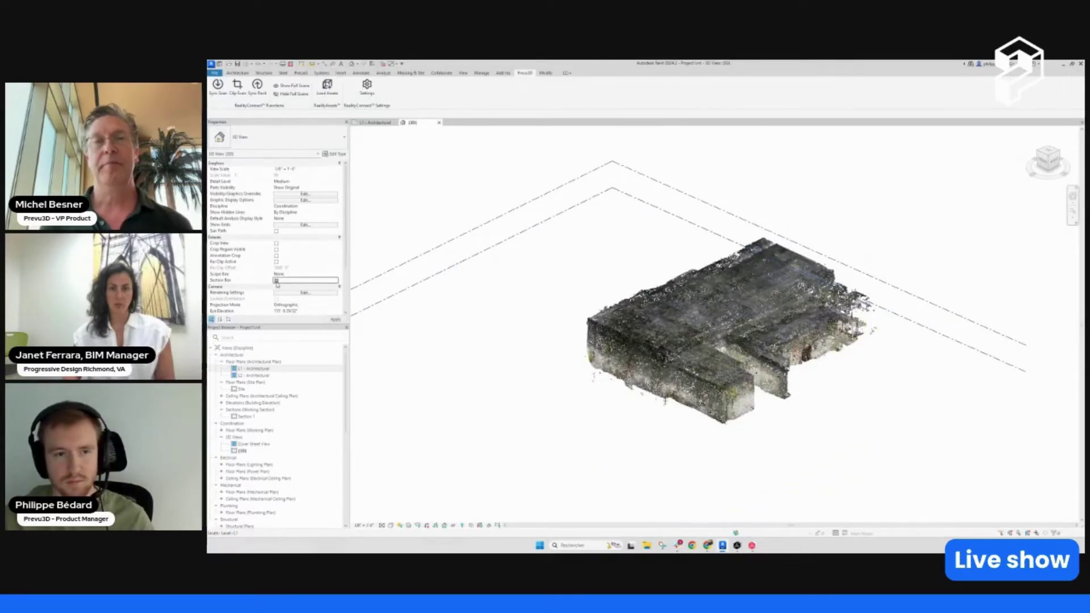
middle_drag(873, 433, 733, 418)
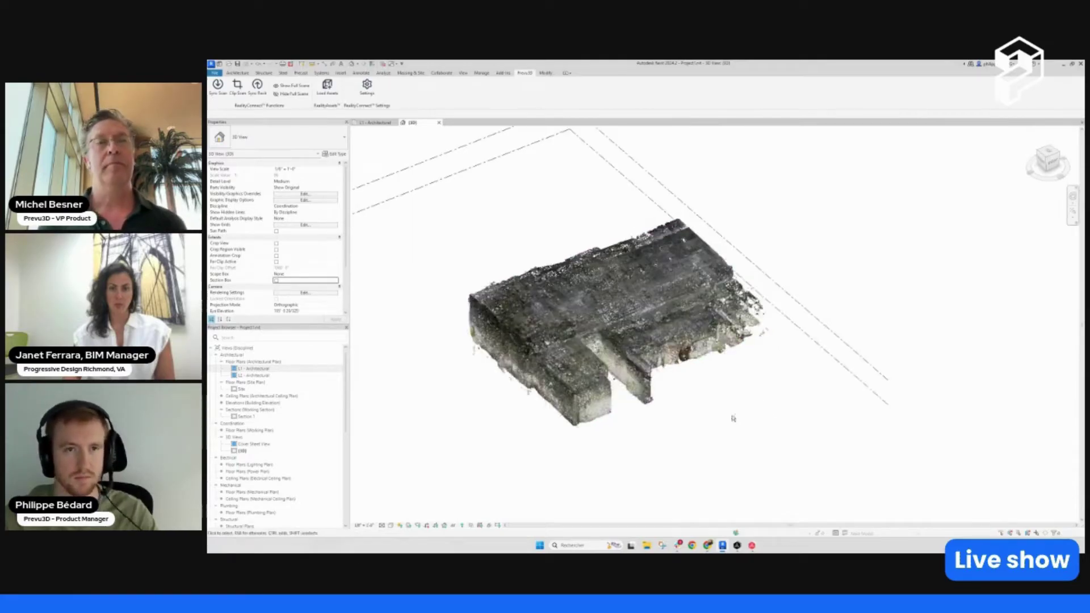
click(286, 93)
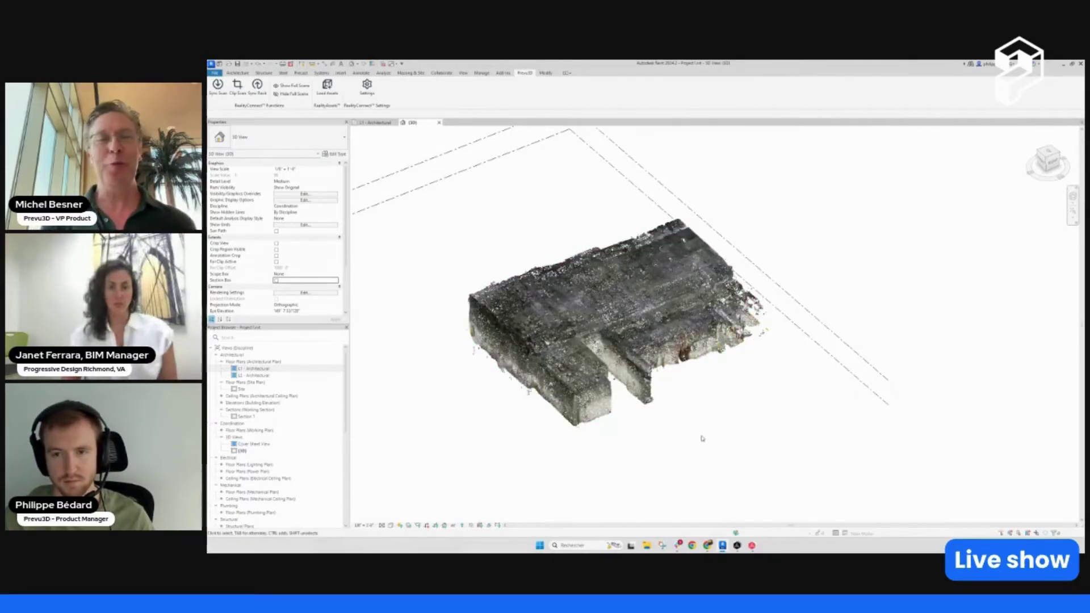
middle_drag(705, 440, 725, 436)
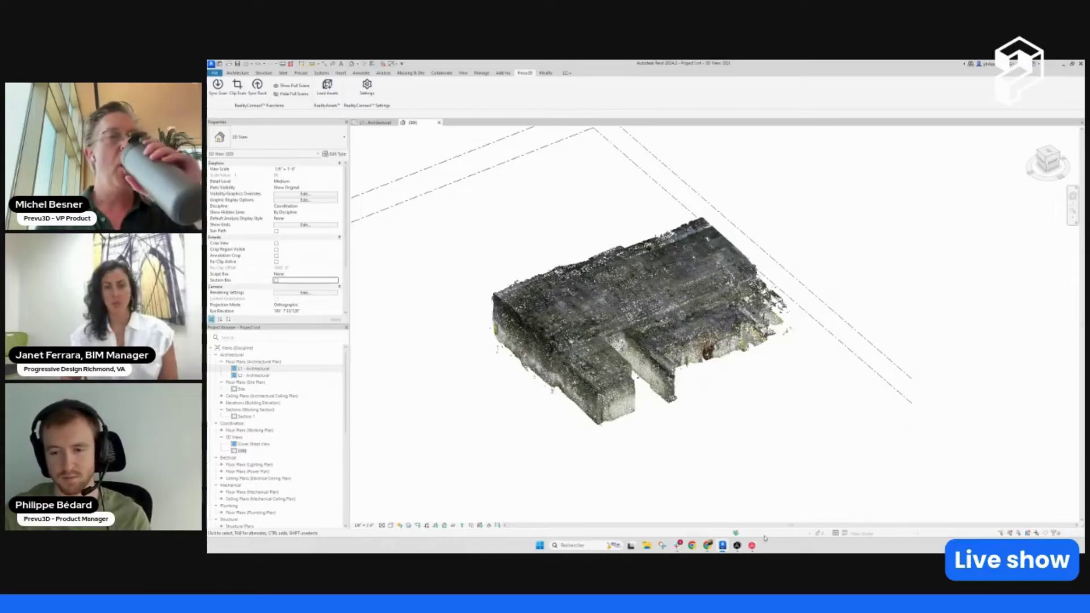
mouse_move(752, 545)
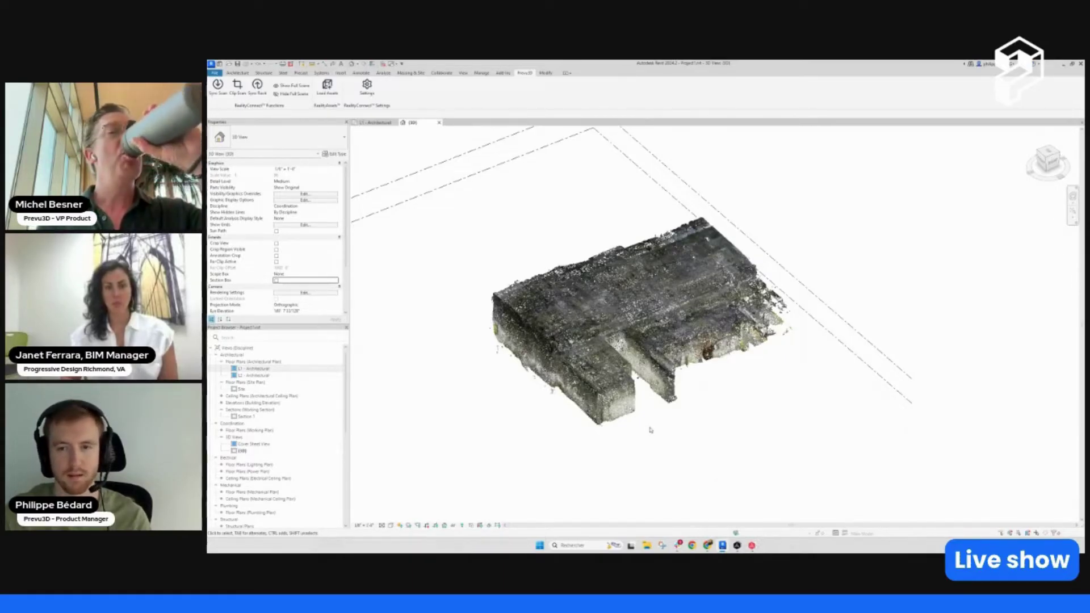
middle_drag(743, 411, 778, 445)
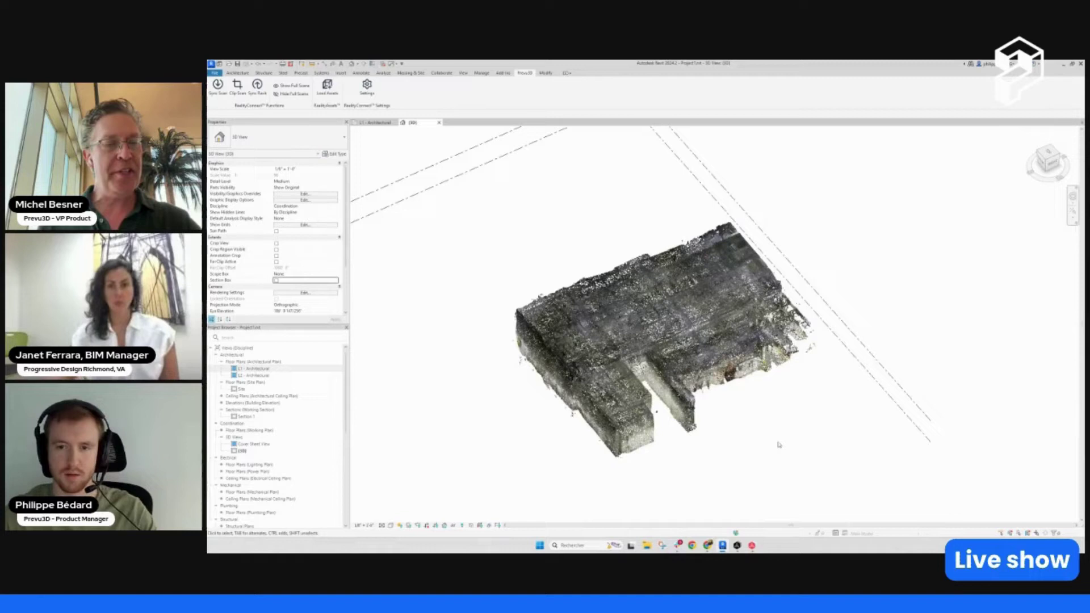
click(546, 276)
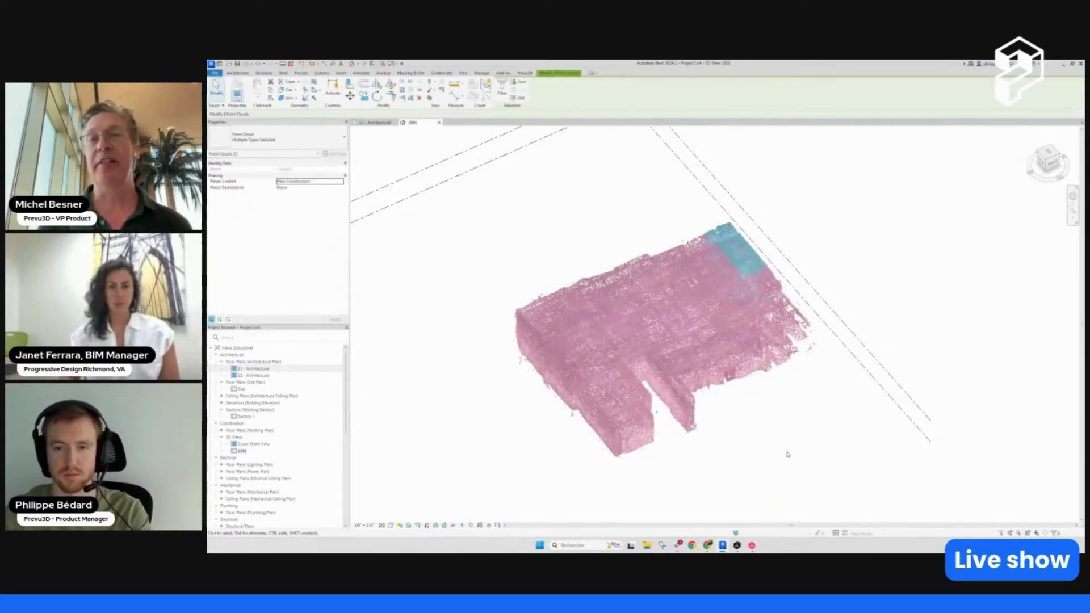
click(788, 454)
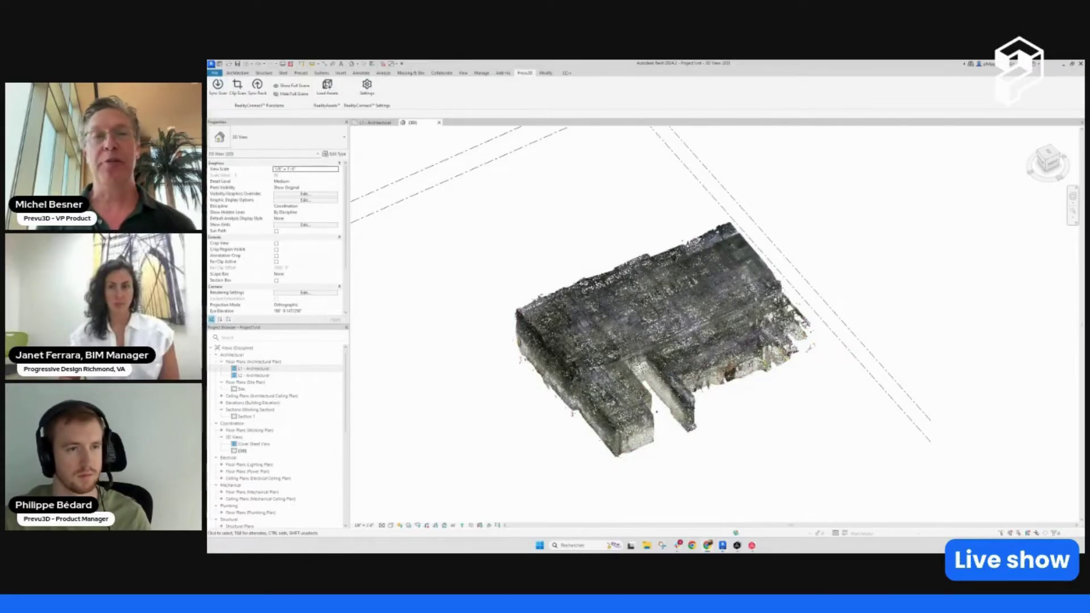
shift+middle_drag(823, 425, 832, 412)
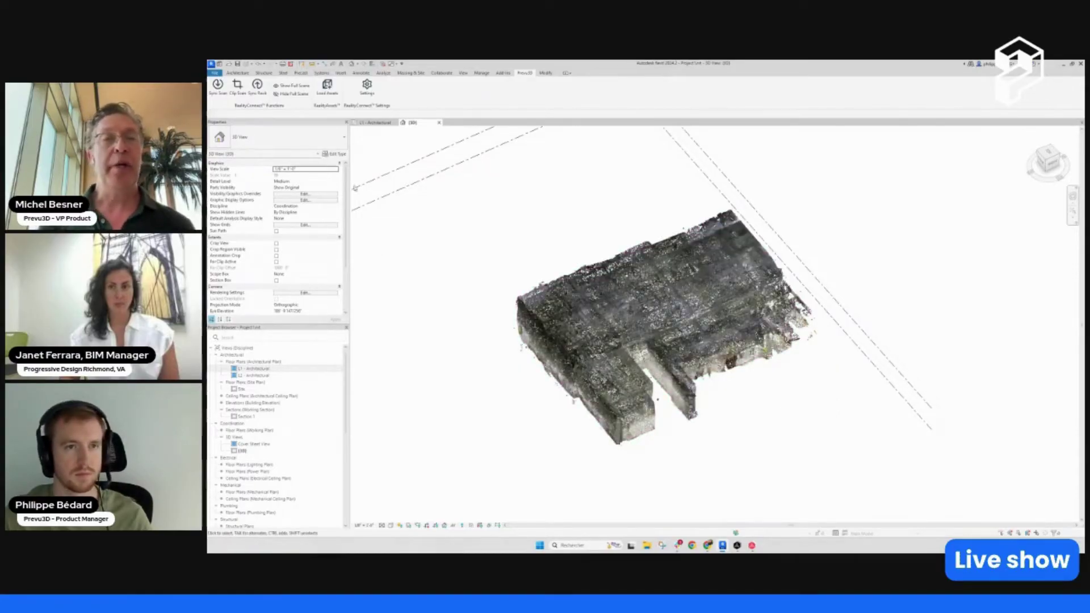
click(290, 93)
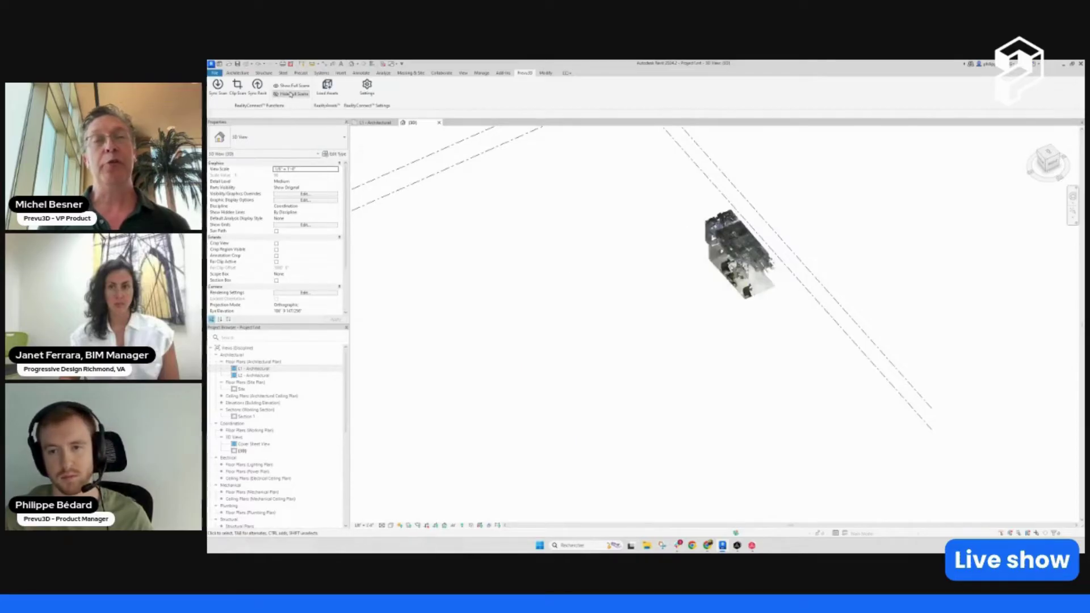
click(290, 87)
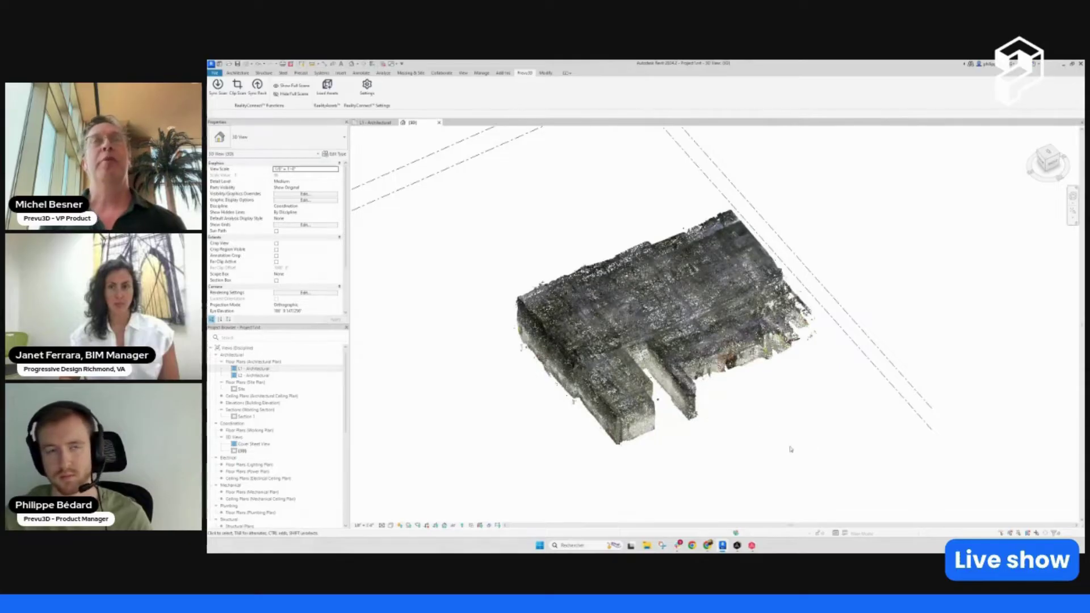
drag(798, 446, 595, 304)
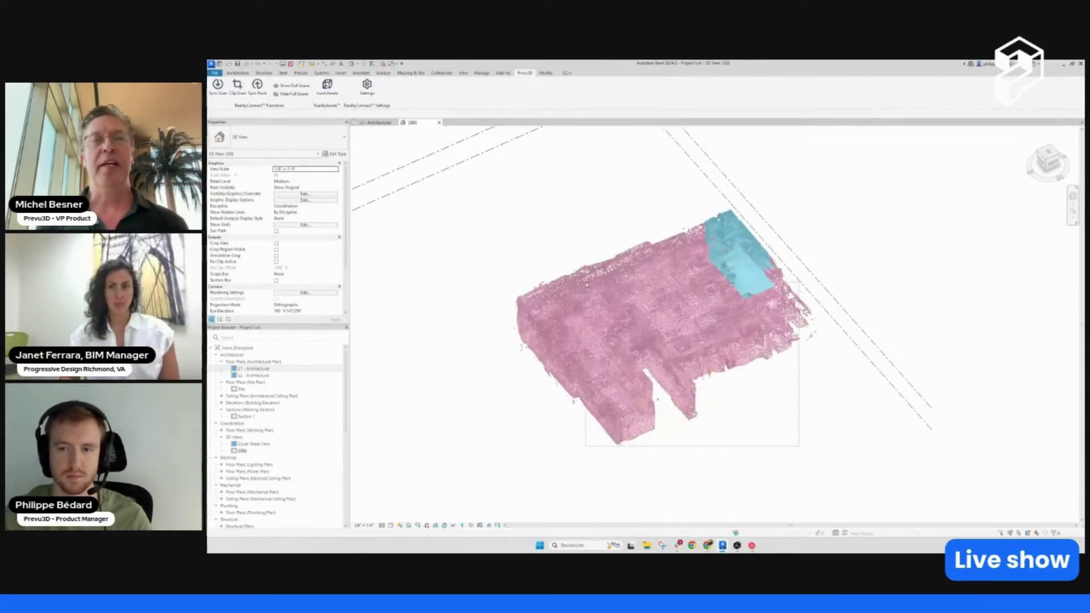
click(777, 415)
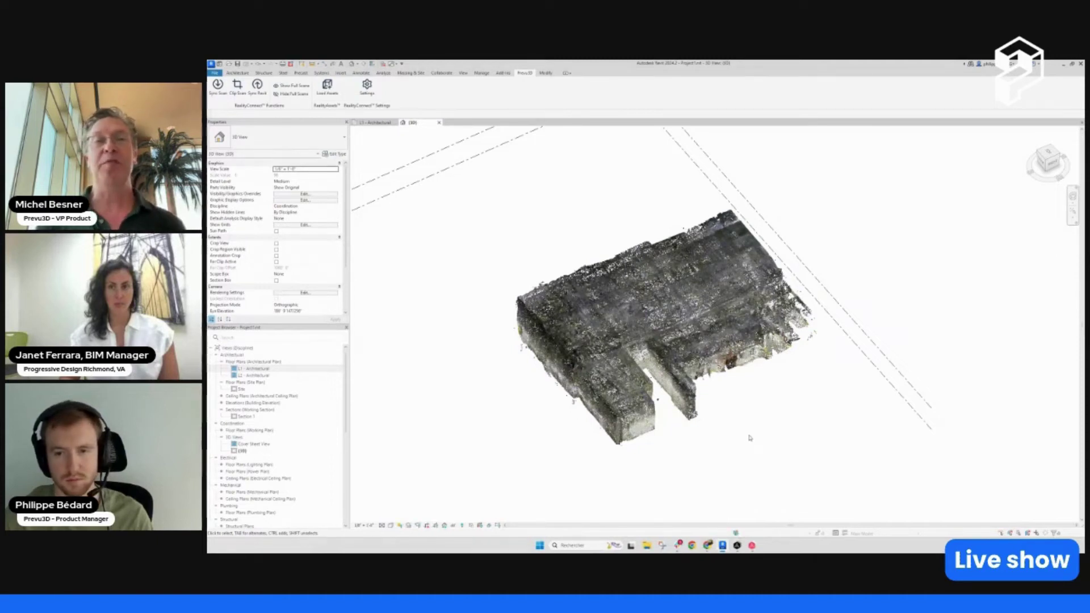
middle_drag(743, 437, 769, 414)
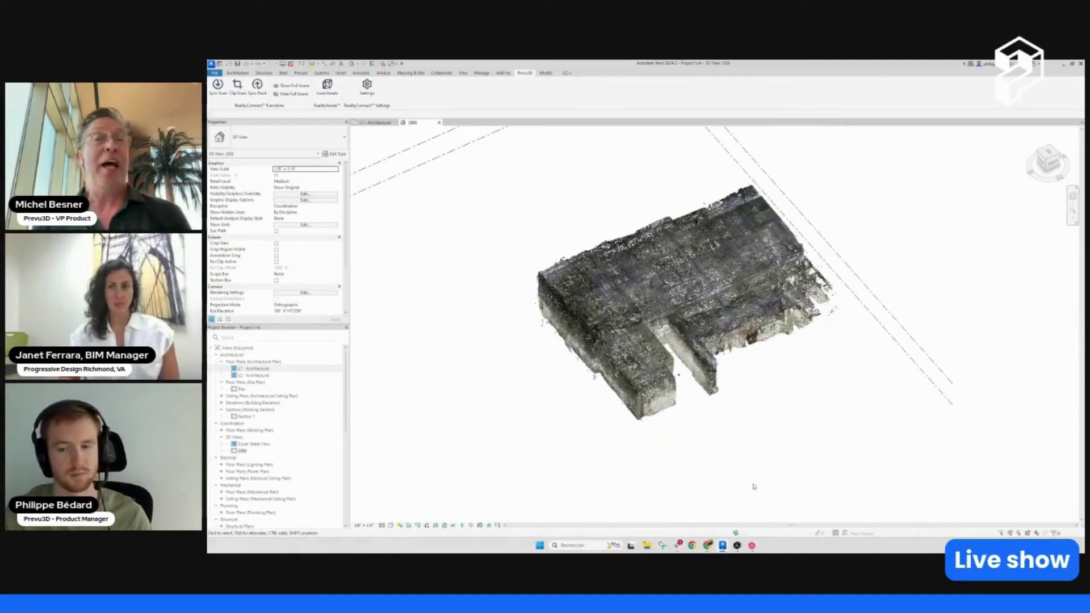
mouse_move(752, 546)
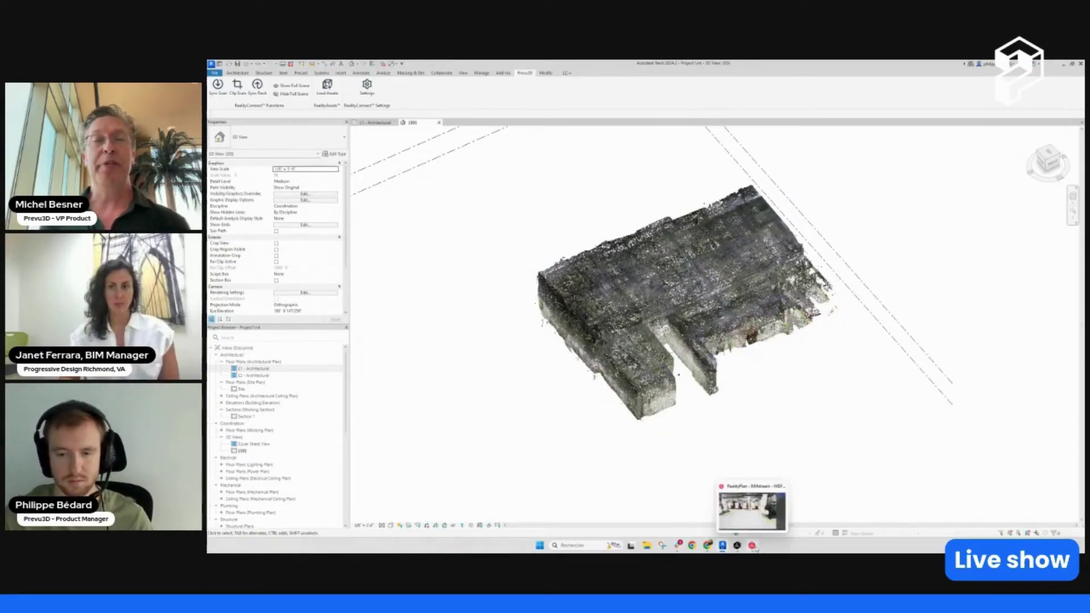
Step: In RealityPlan, leave Explore mode and start creating a new RealityAsset near the pumps
click(753, 546)
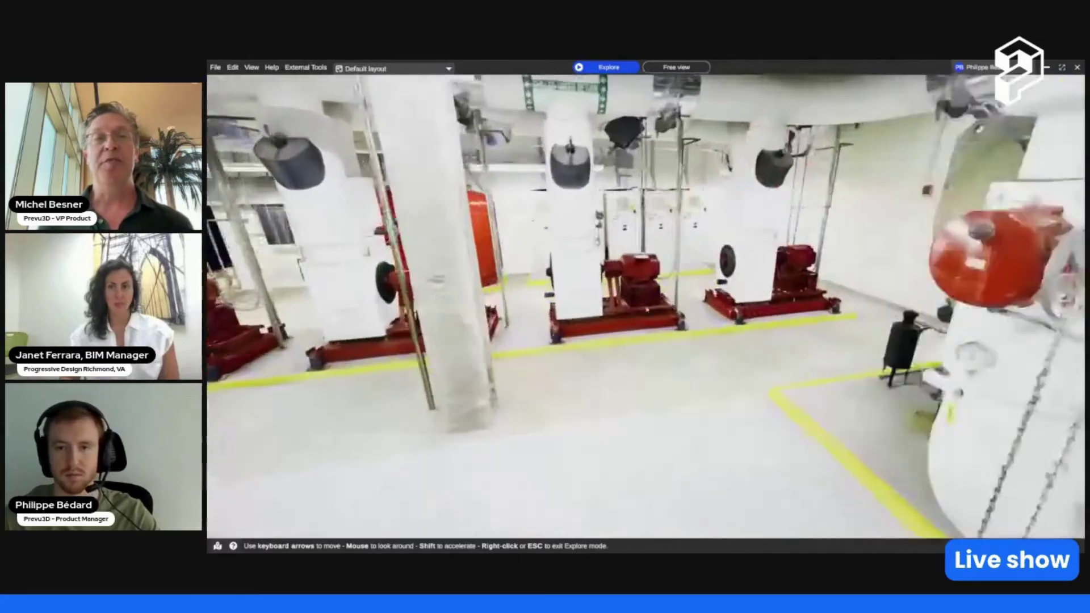
right_click(631, 320)
key(Up)
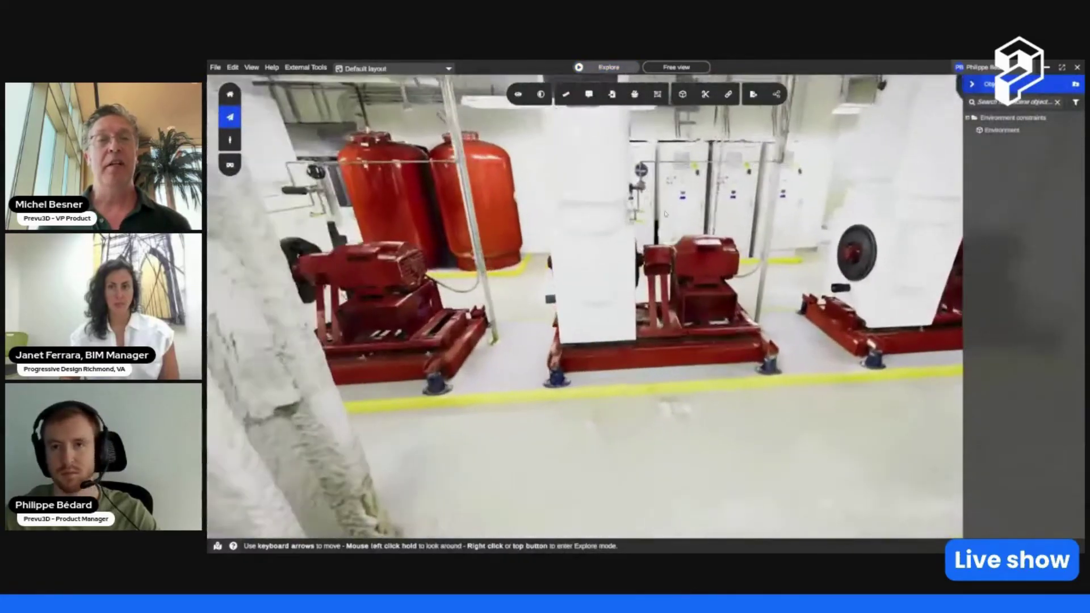
mouse_move(651, 94)
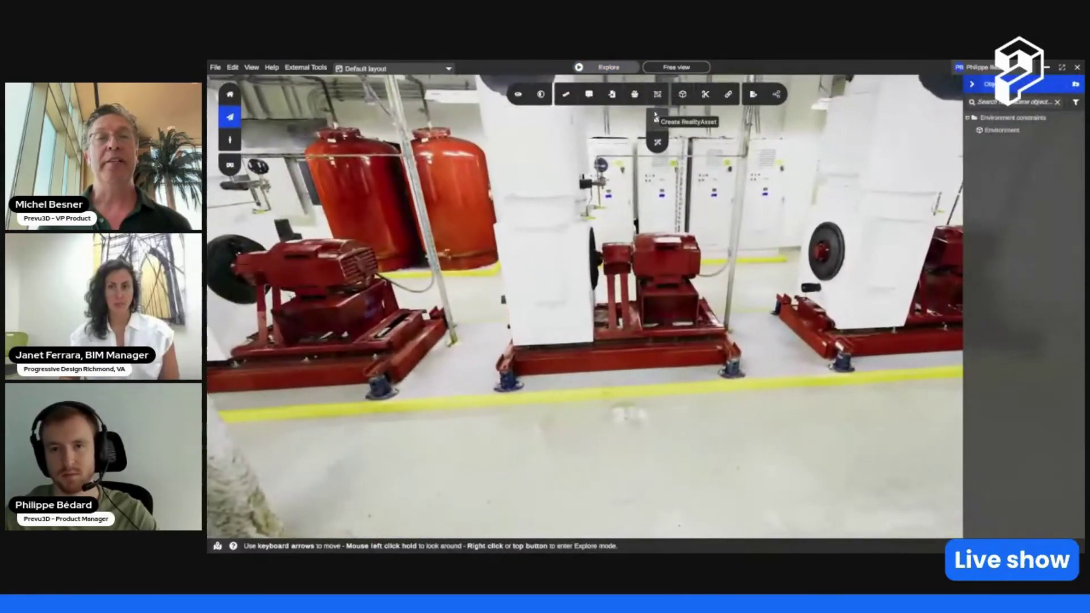
click(657, 119)
Step: Fit a bounding box around the red pump motor
click(669, 253)
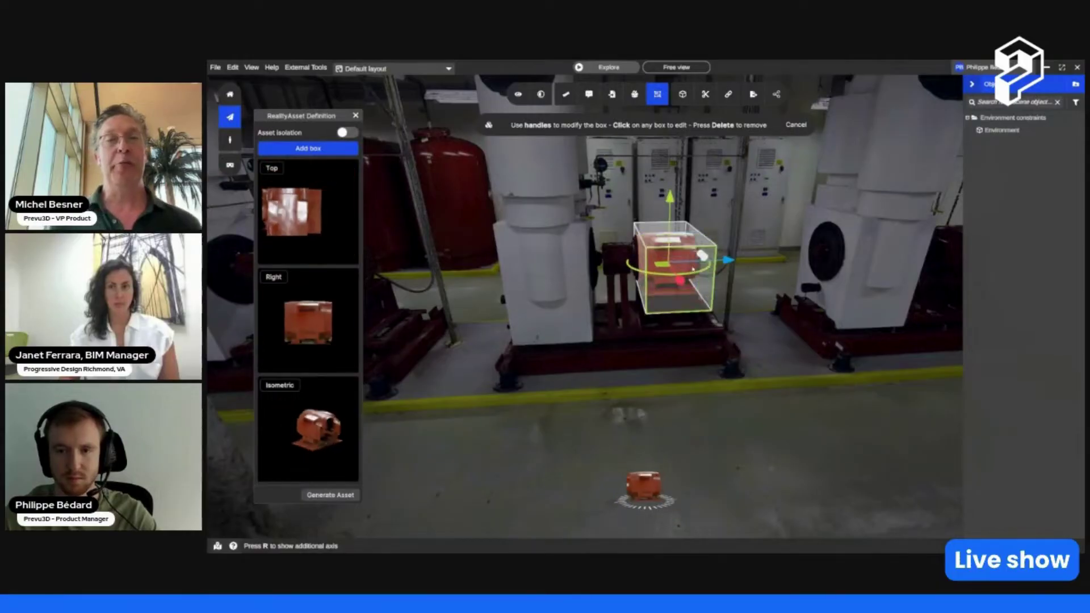
drag(687, 241, 729, 232)
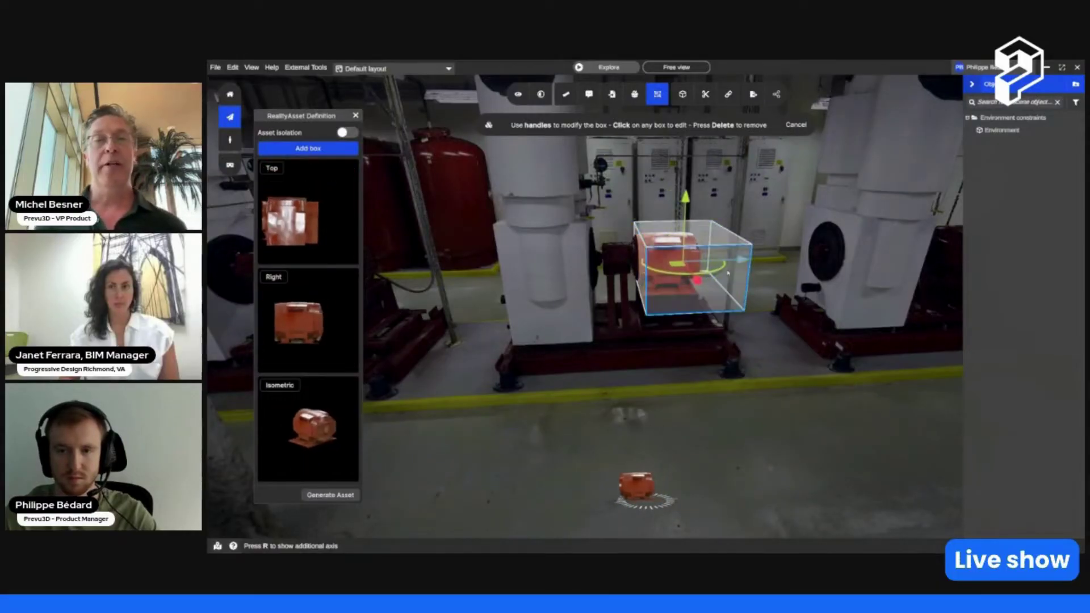
drag(692, 309, 692, 381)
drag(644, 334, 599, 335)
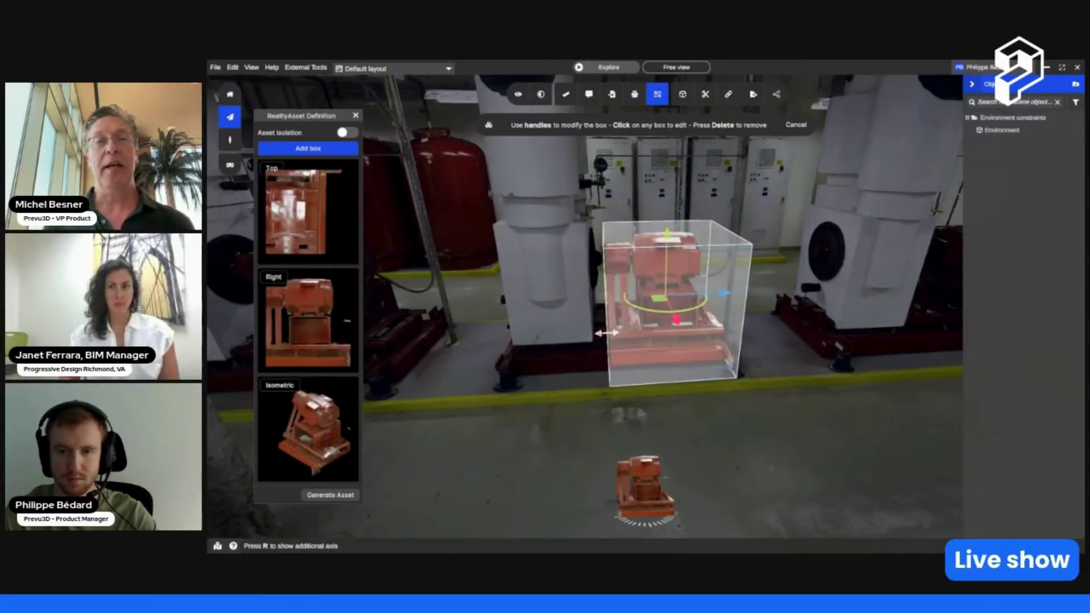
drag(741, 342, 755, 340)
click(564, 503)
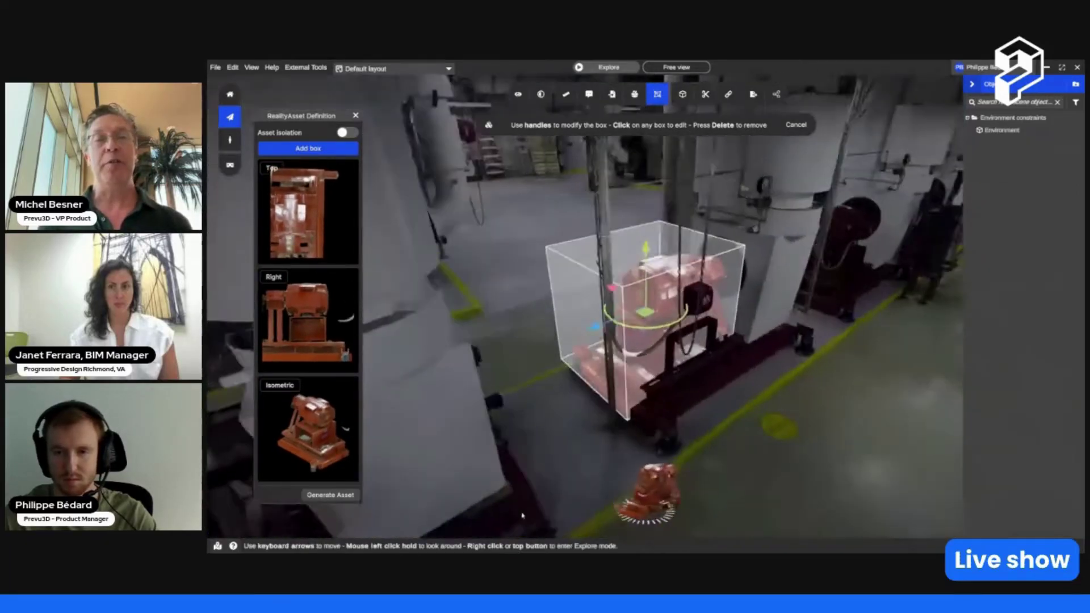
drag(661, 401, 677, 413)
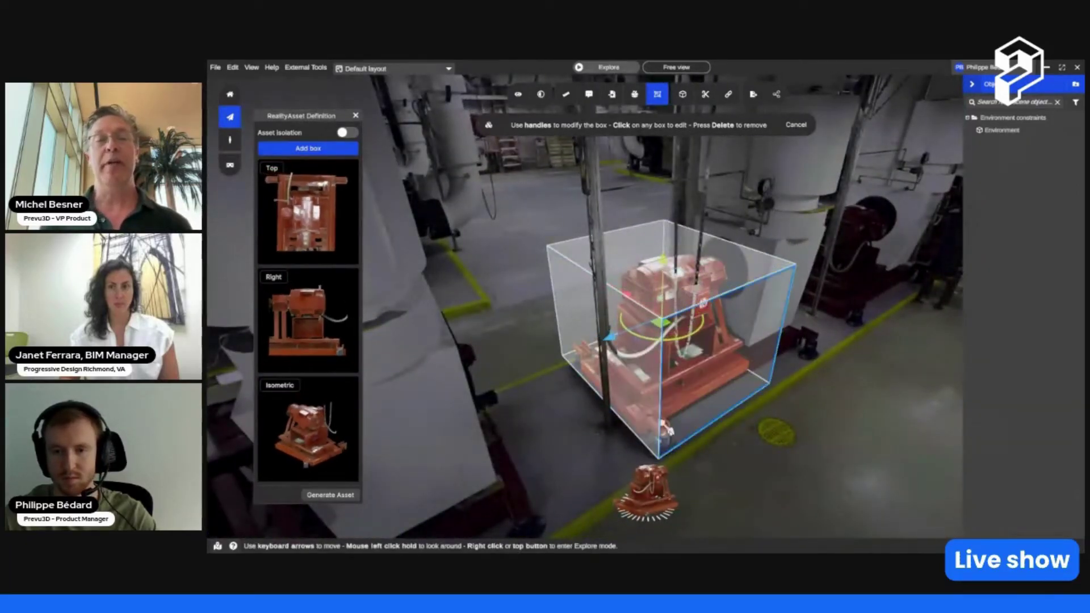
click(349, 190)
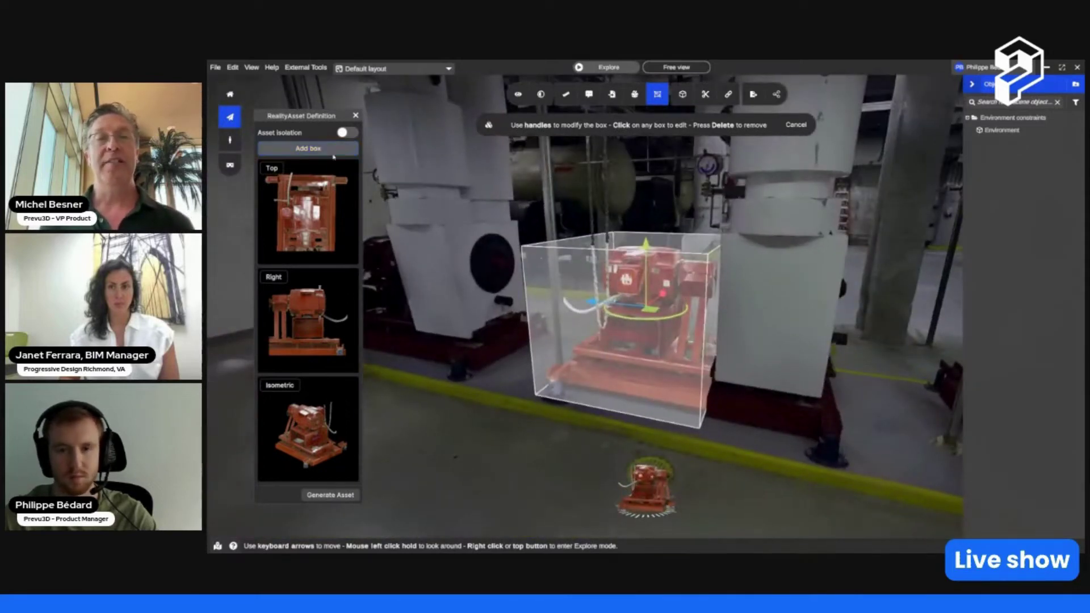
Step: Add a second box over the motor base and lower the motor box's bottom face
click(308, 148)
click(741, 407)
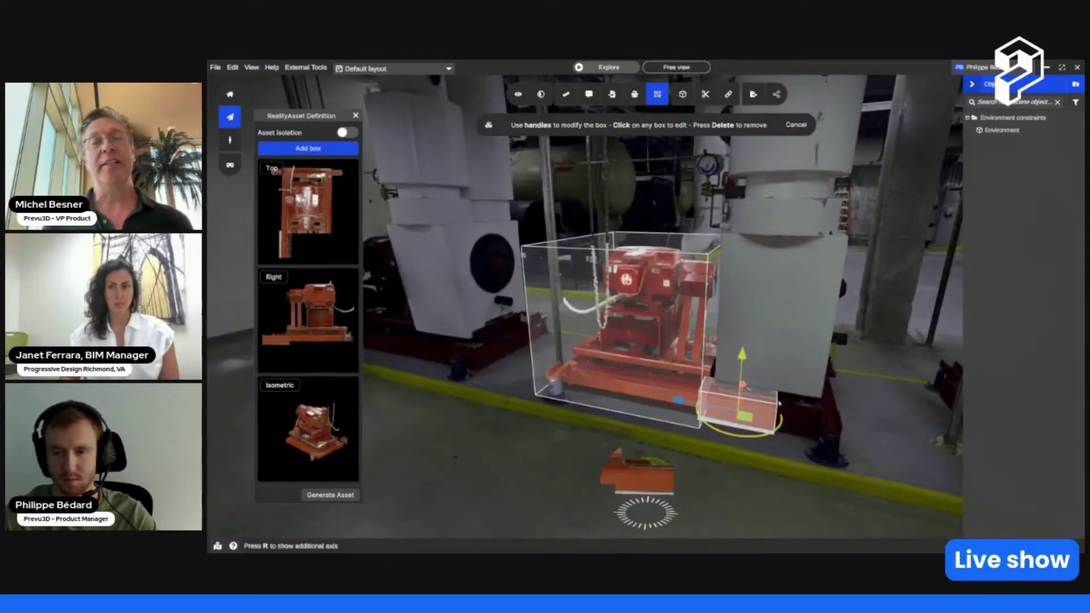
drag(779, 401, 812, 414)
click(647, 499)
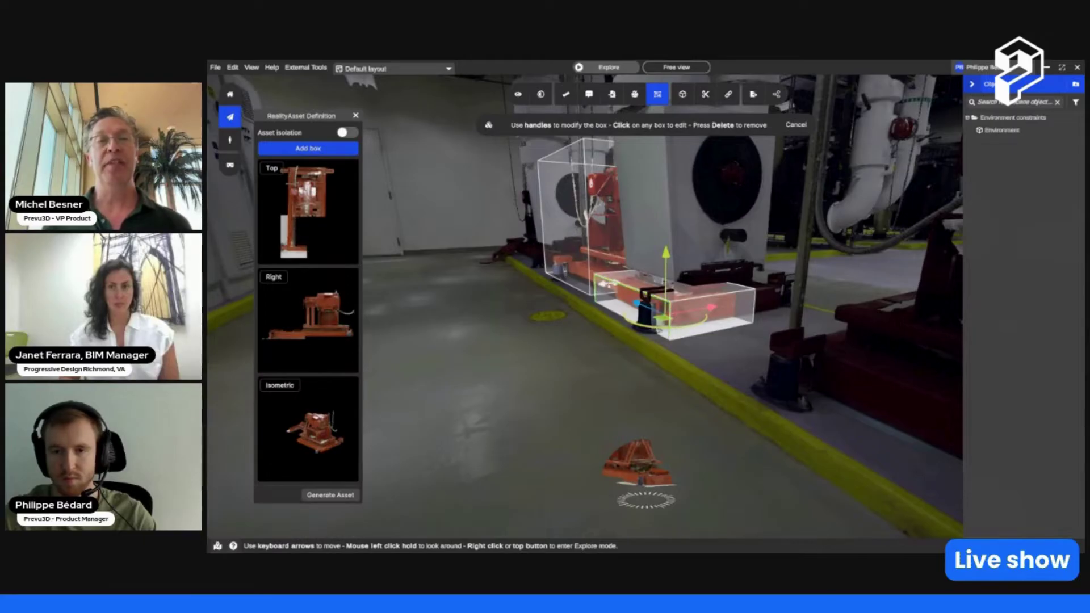
click(627, 287)
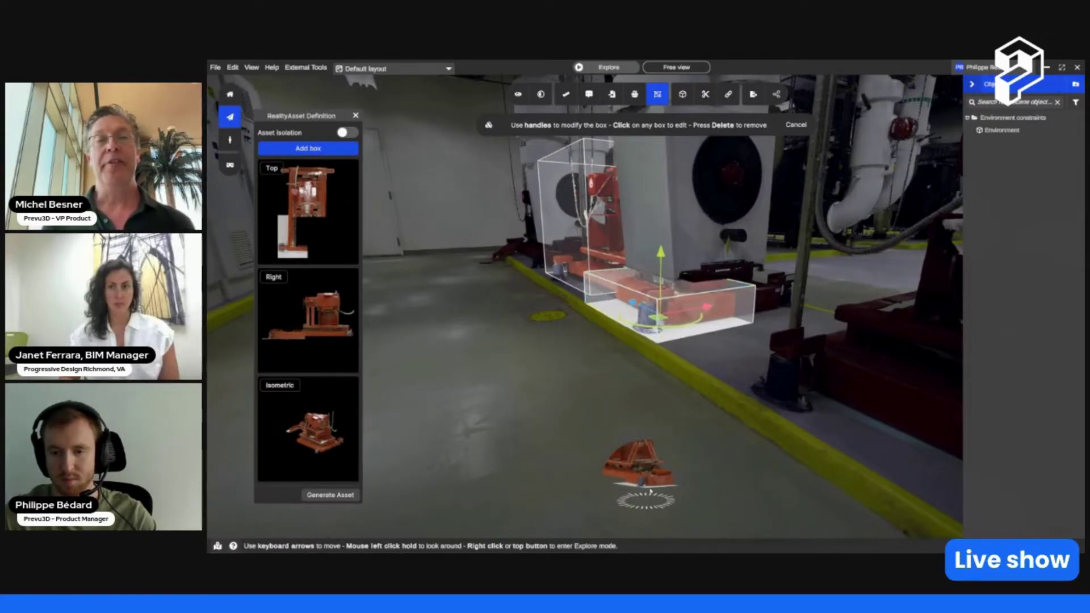
click(570, 510)
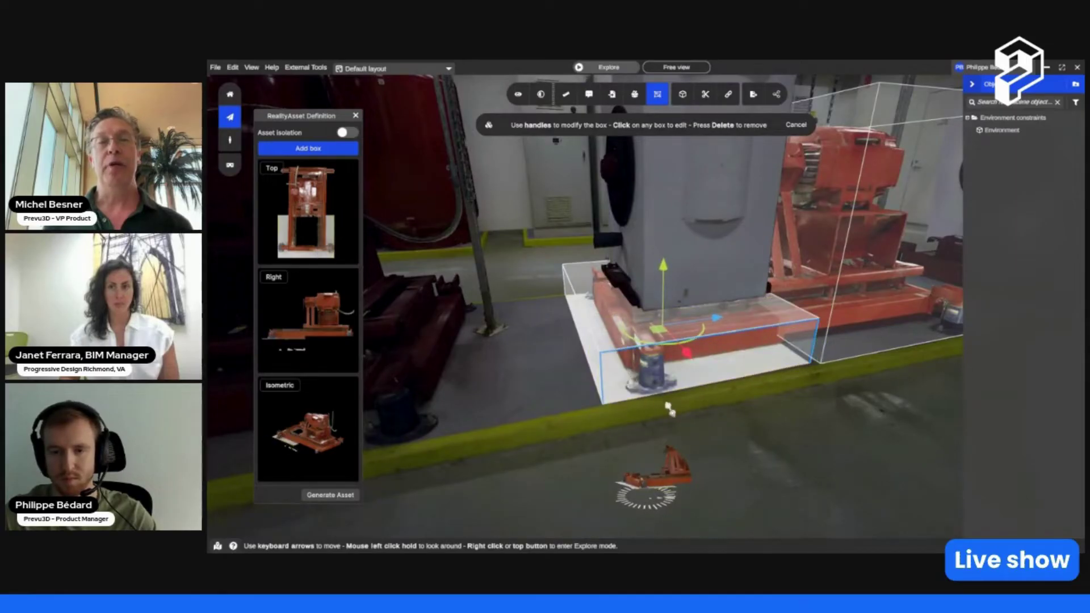
click(794, 346)
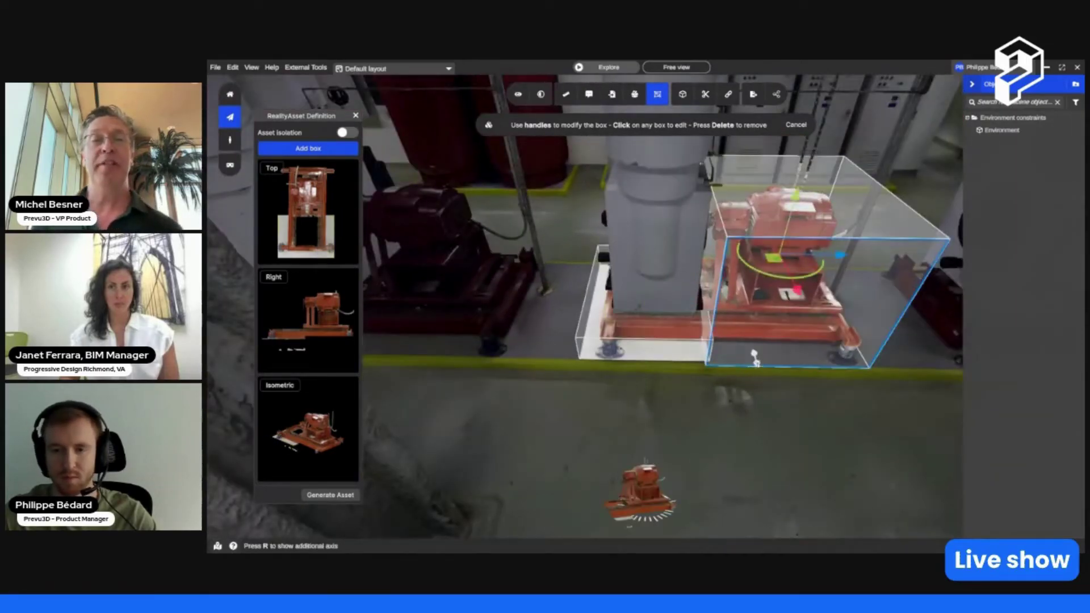
drag(755, 358, 757, 380)
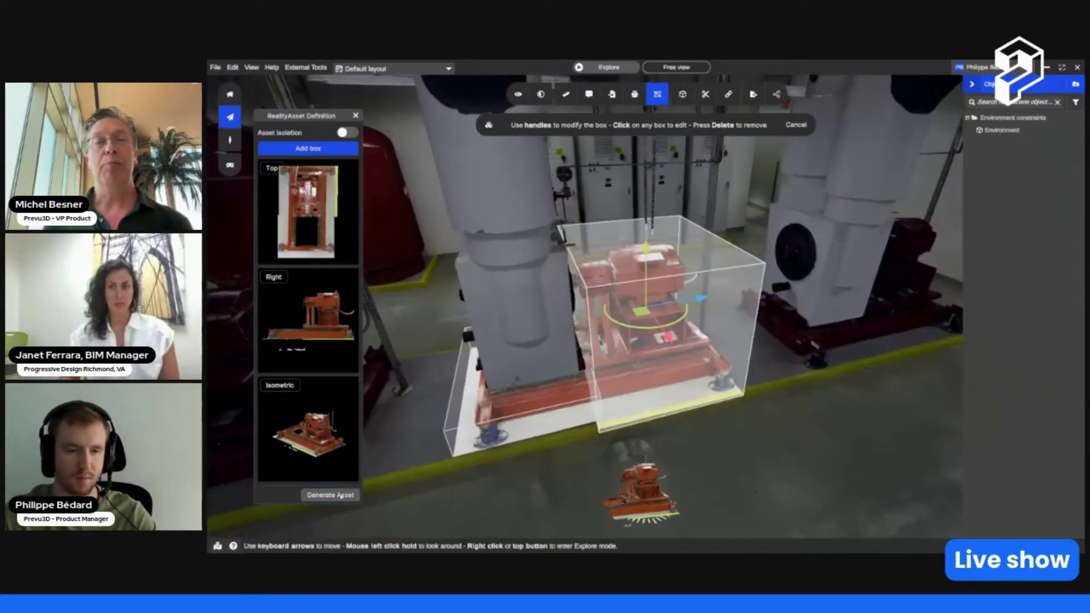
Step: Generate the asset and name it Pump1
click(330, 494)
triple_click(628, 287)
text(Pump1)
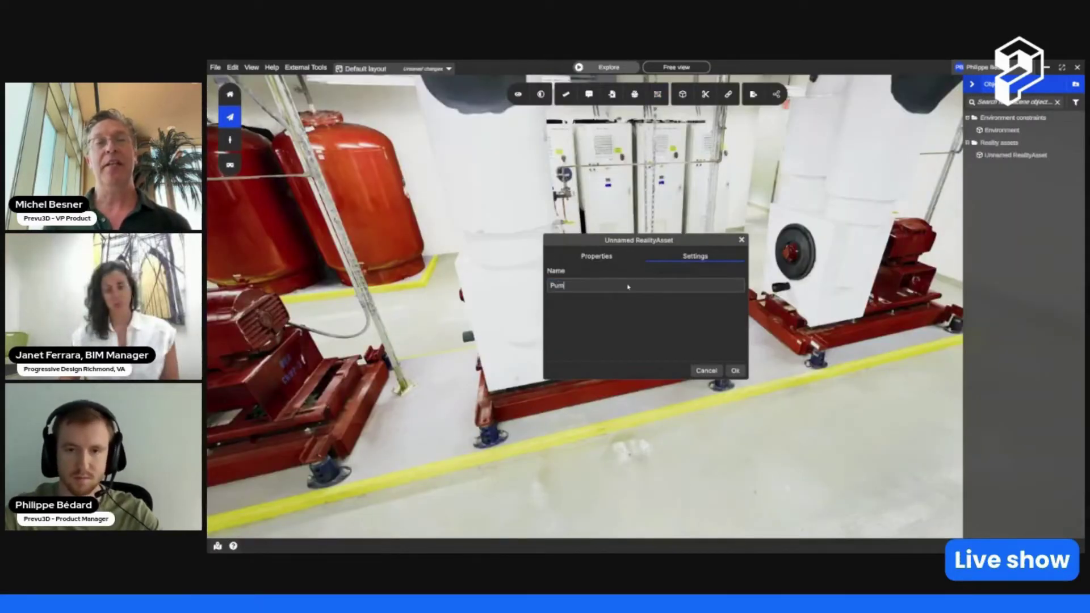
click(734, 370)
click(735, 390)
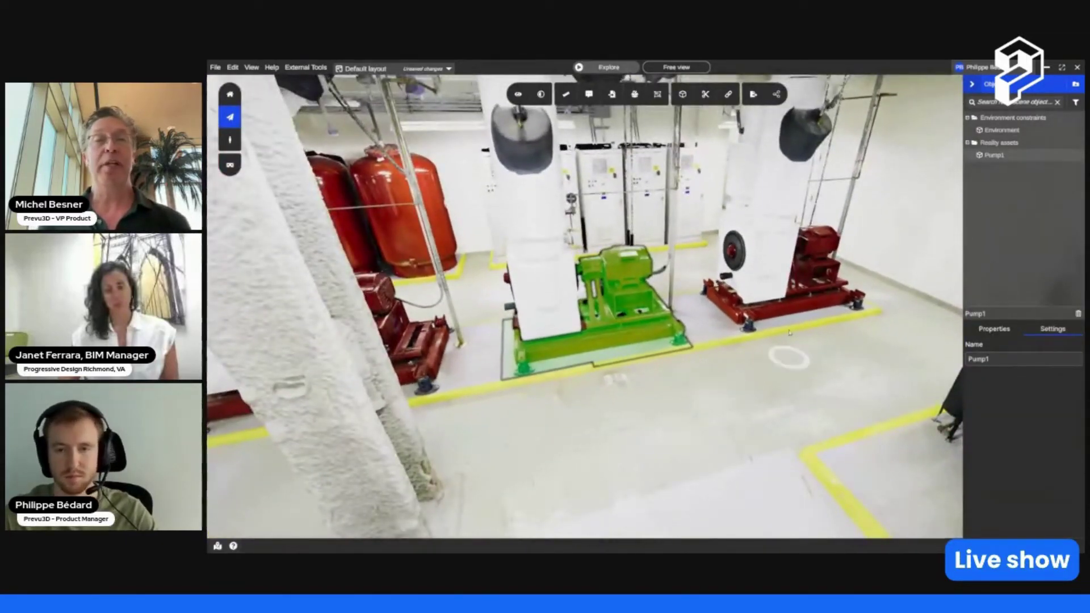
click(608, 367)
Step: Load the Pump1 RealityAsset via Prevu3D Load Assets, accepting the level-of-detail options
key(alt+Tab)
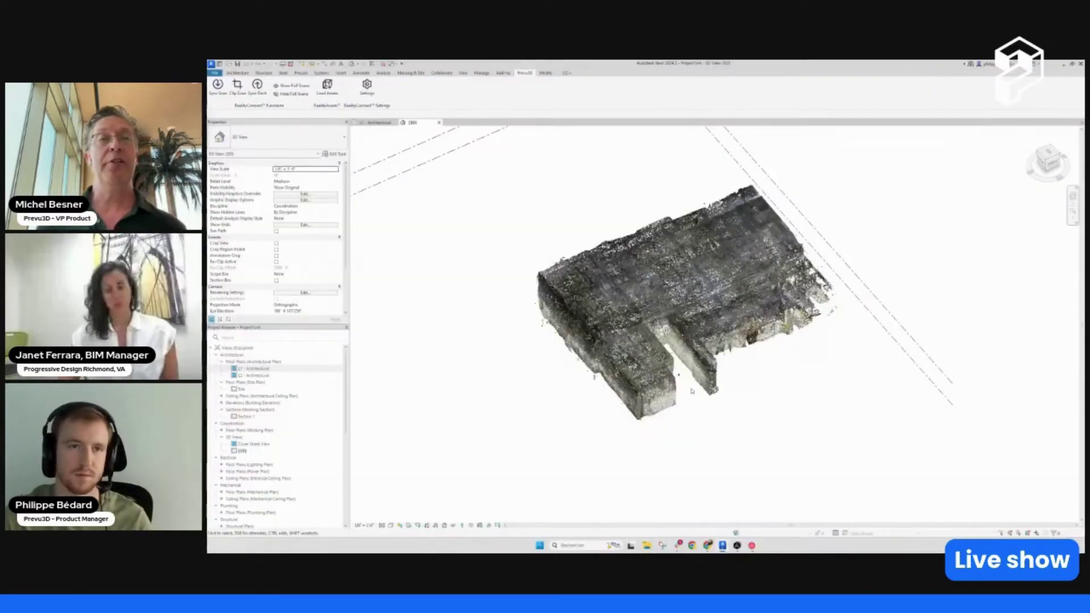
click(328, 85)
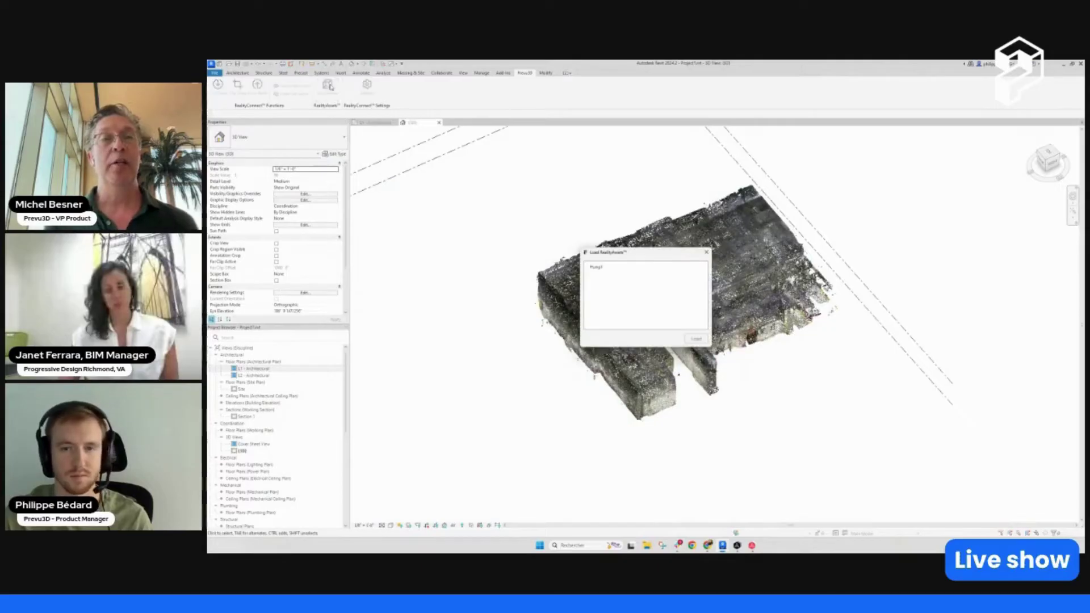
click(605, 268)
click(696, 339)
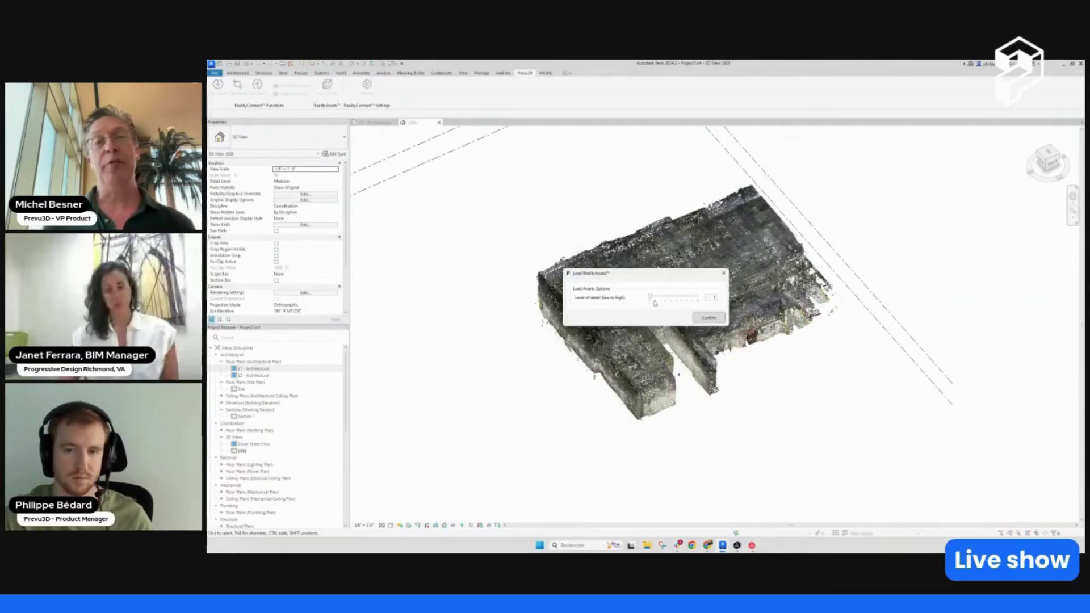
click(708, 318)
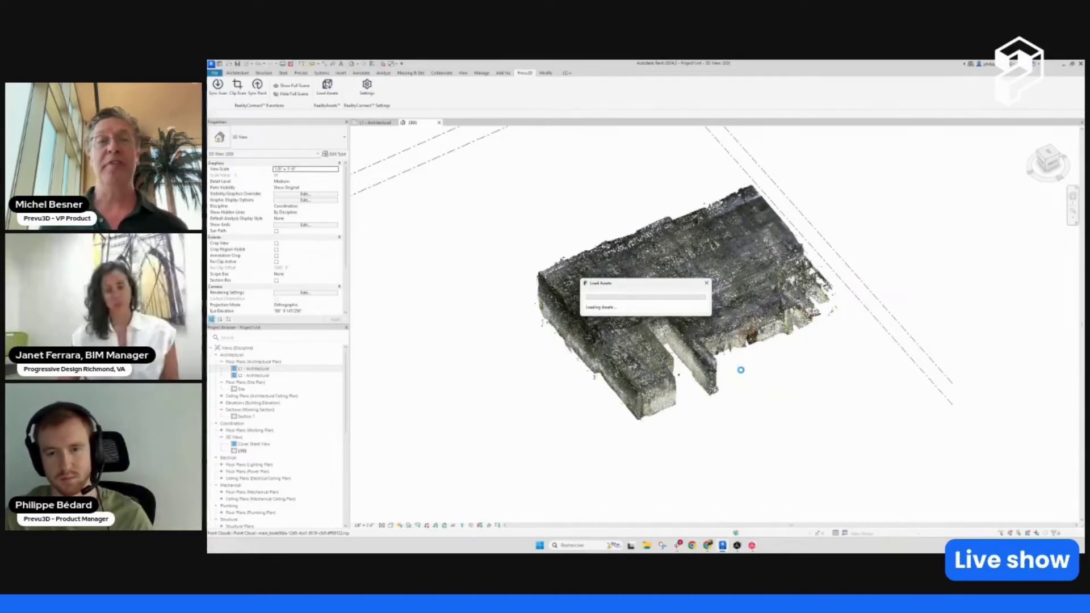
Step: Dismiss the load message, hide the full scene and view the pump model in shaded colour
click(700, 315)
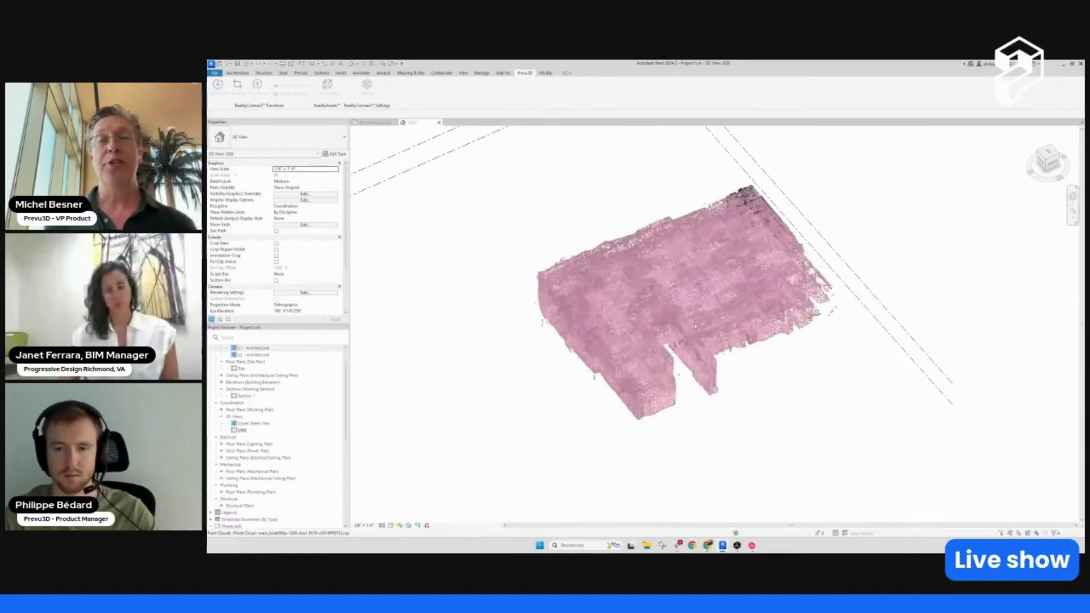
shift+middle_drag(703, 318, 353, 136)
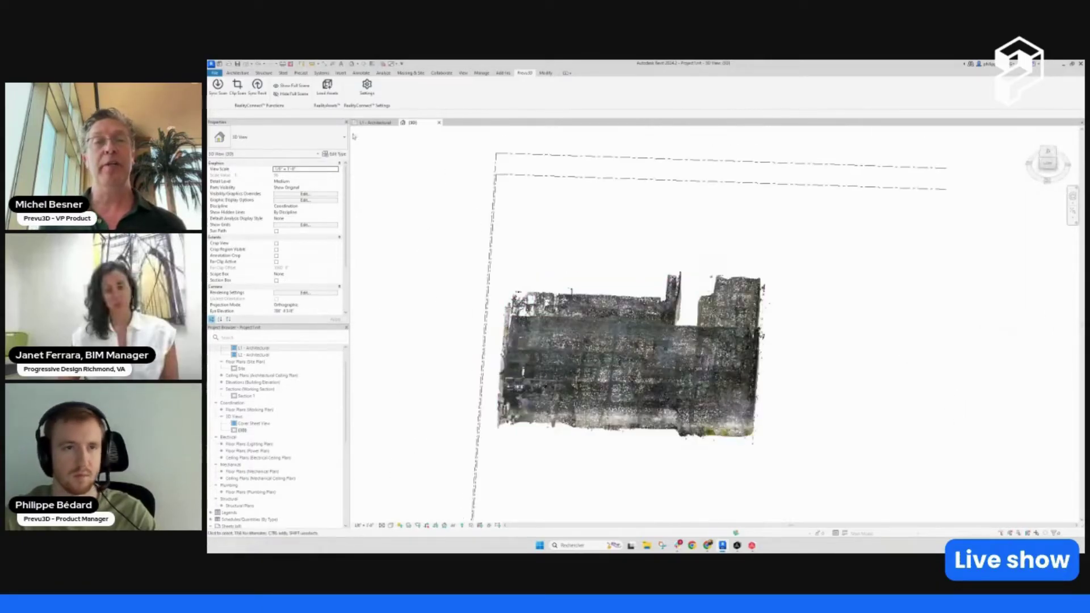
click(293, 95)
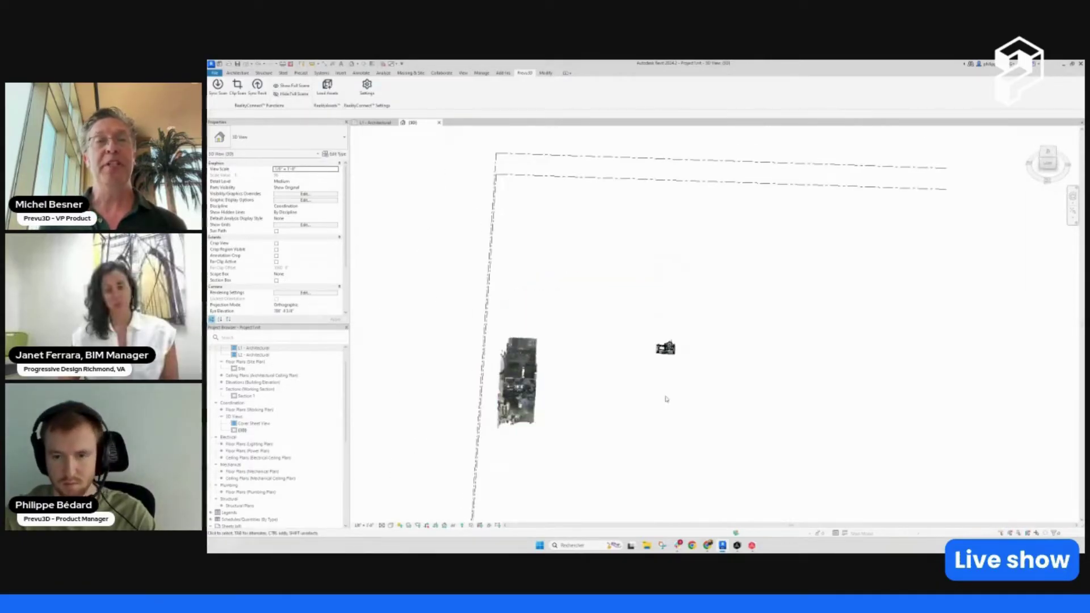
scroll(695, 434, up, 4)
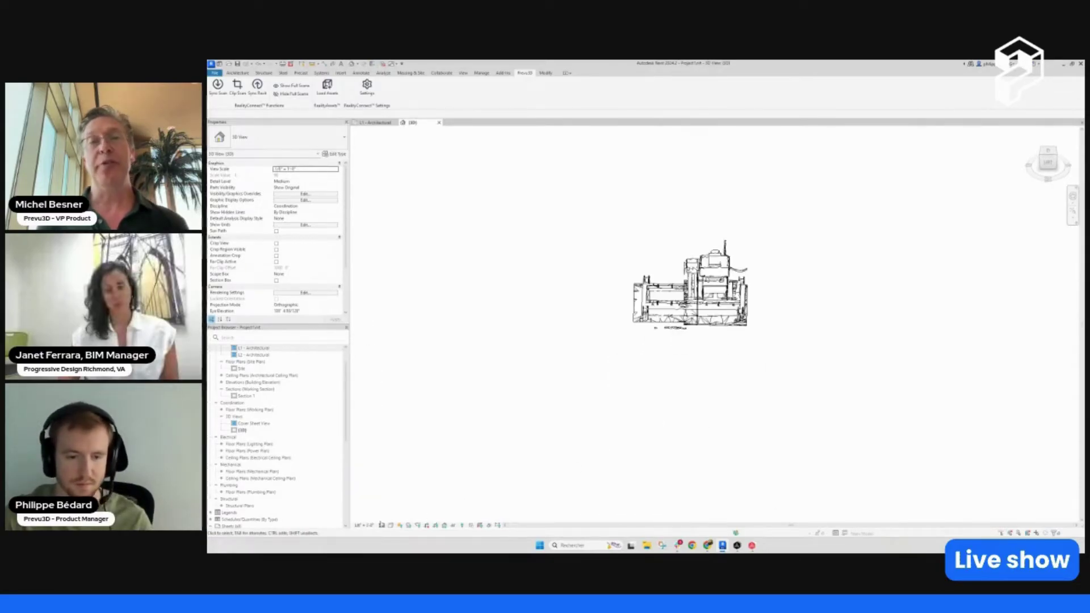
click(391, 525)
click(408, 510)
shift+middle_drag(642, 415, 686, 363)
middle_drag(593, 311, 705, 345)
scroll(737, 370, up, 5)
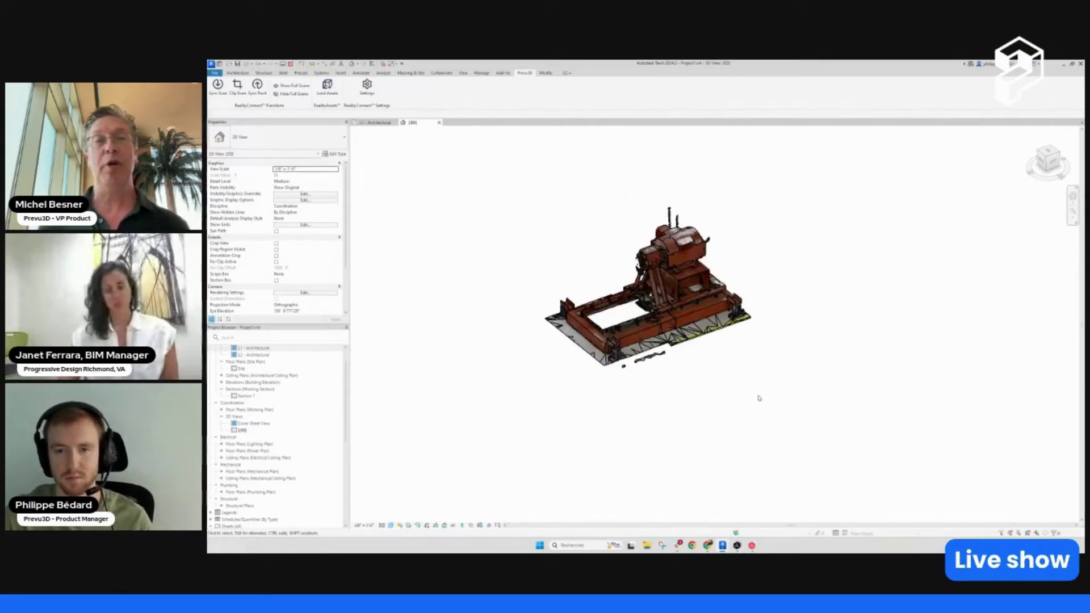
middle_drag(769, 411, 784, 443)
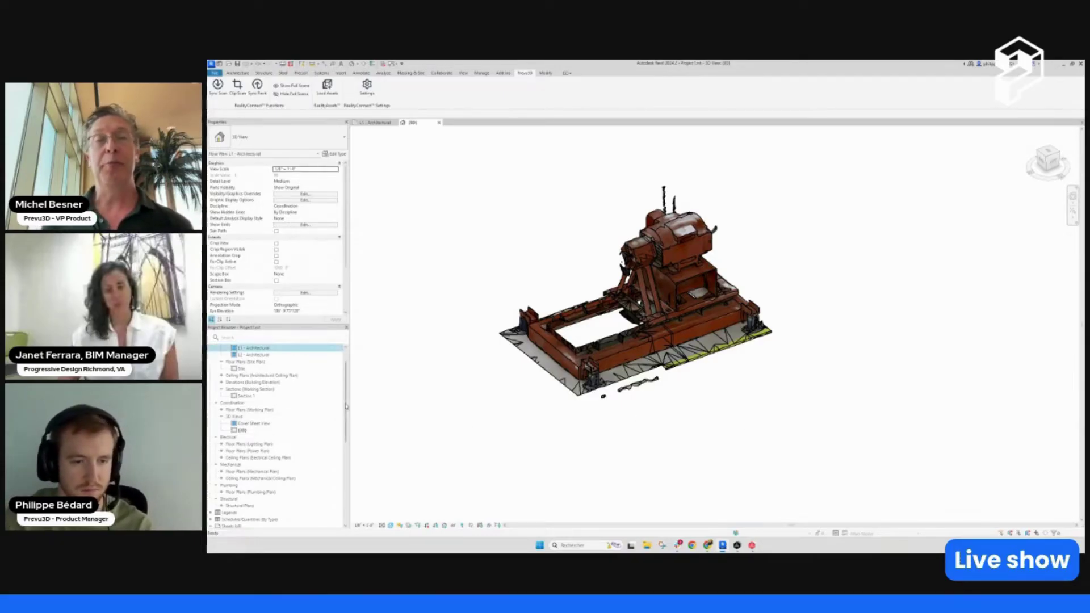
Step: Expand Families in the Project Browser and scroll down to Generic Models
drag(347, 391, 353, 498)
click(211, 511)
scroll(242, 438, down, 5)
scroll(242, 438, down, 5)
Step: Drag the Pump1 type from Generic Models into the view and place two copies beside the original
click(216, 435)
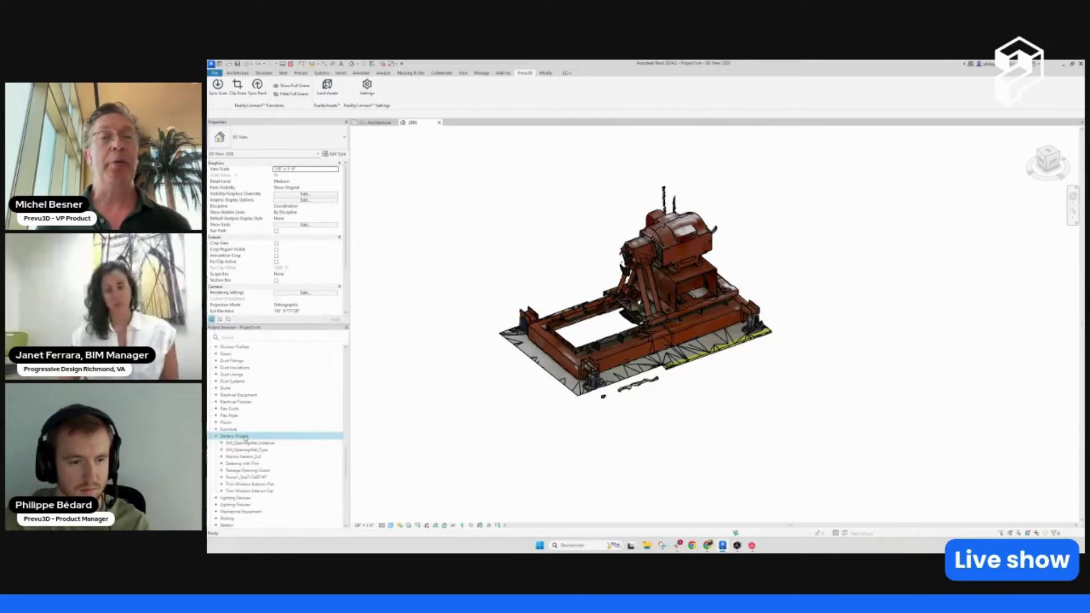
click(222, 477)
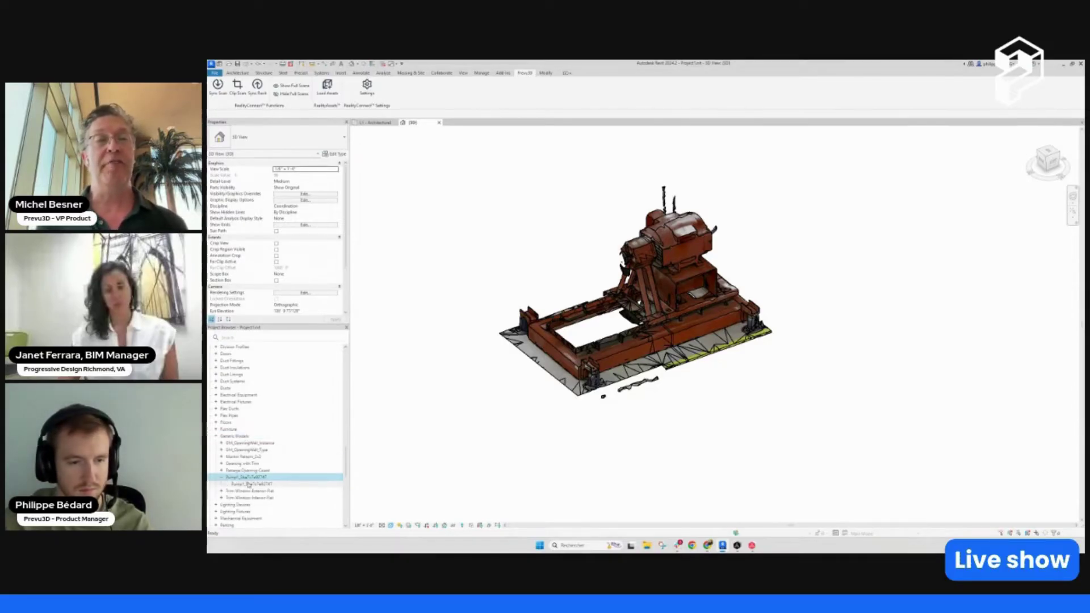
click(250, 484)
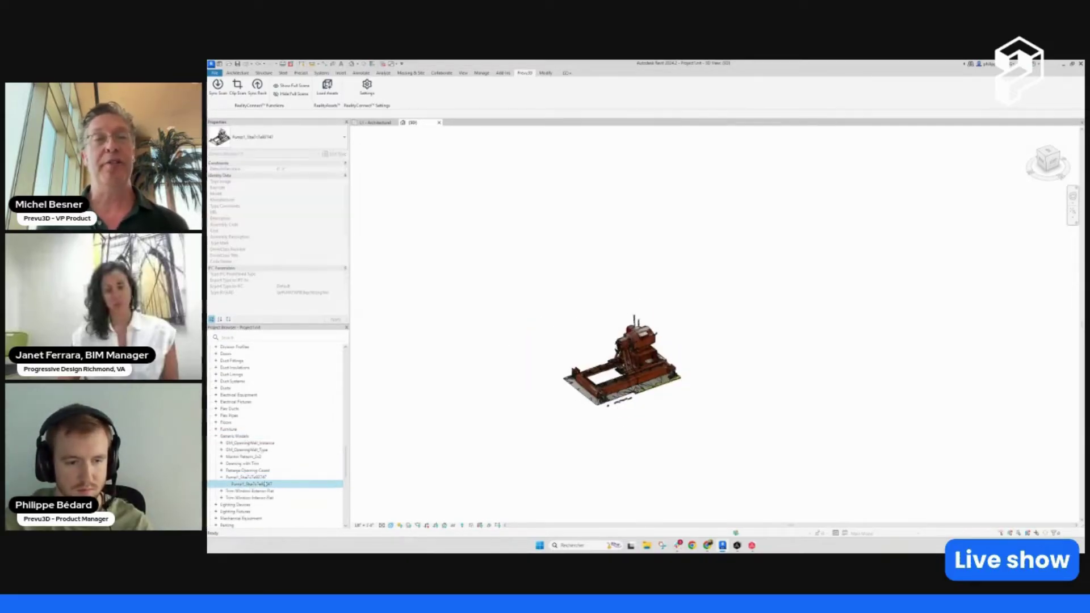
drag(509, 457, 511, 459)
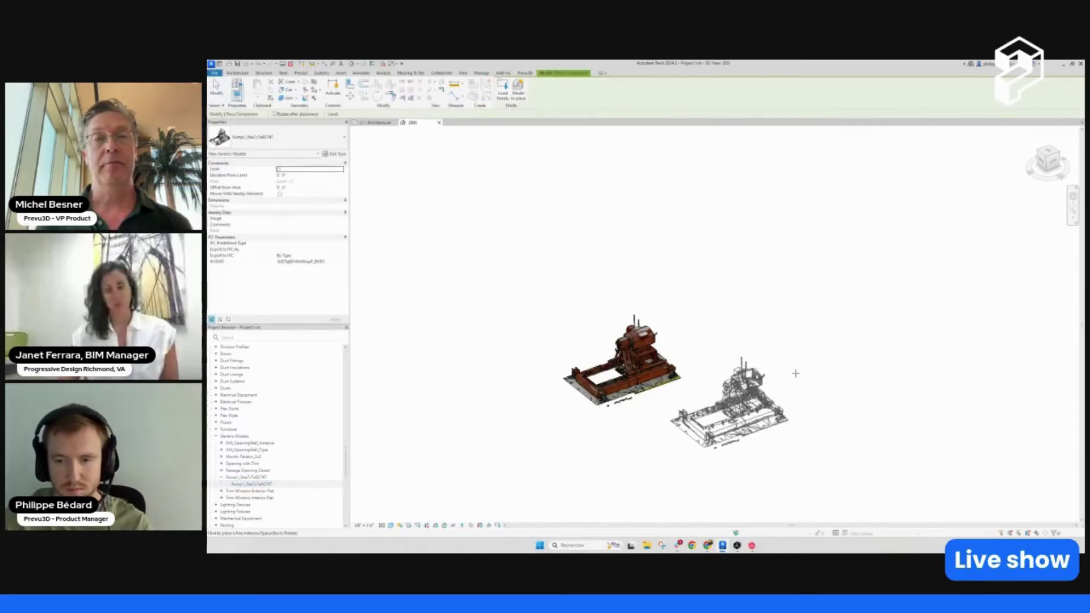
click(673, 440)
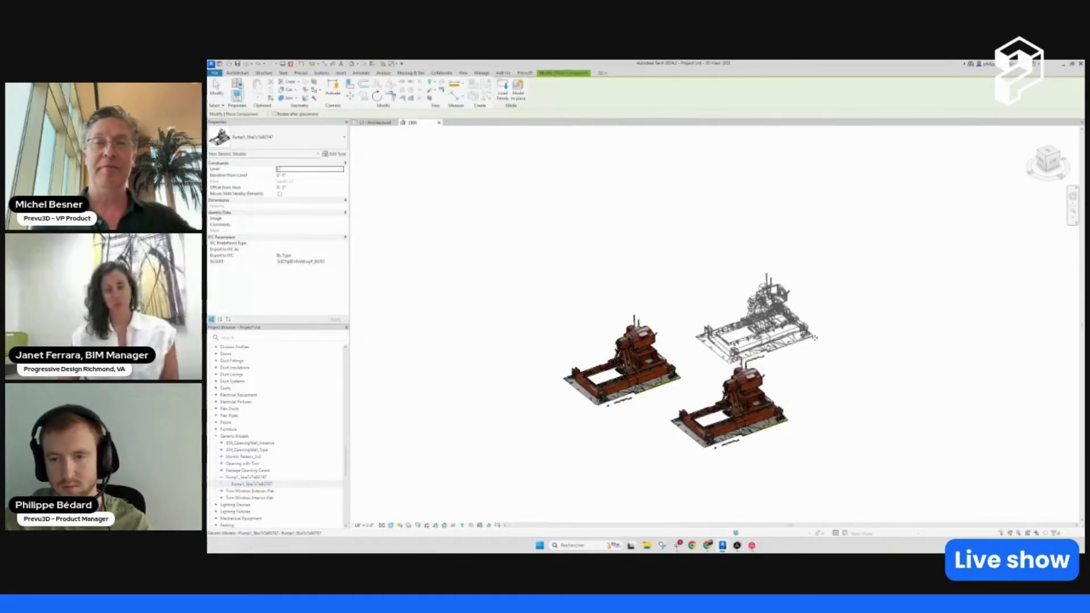
click(755, 318)
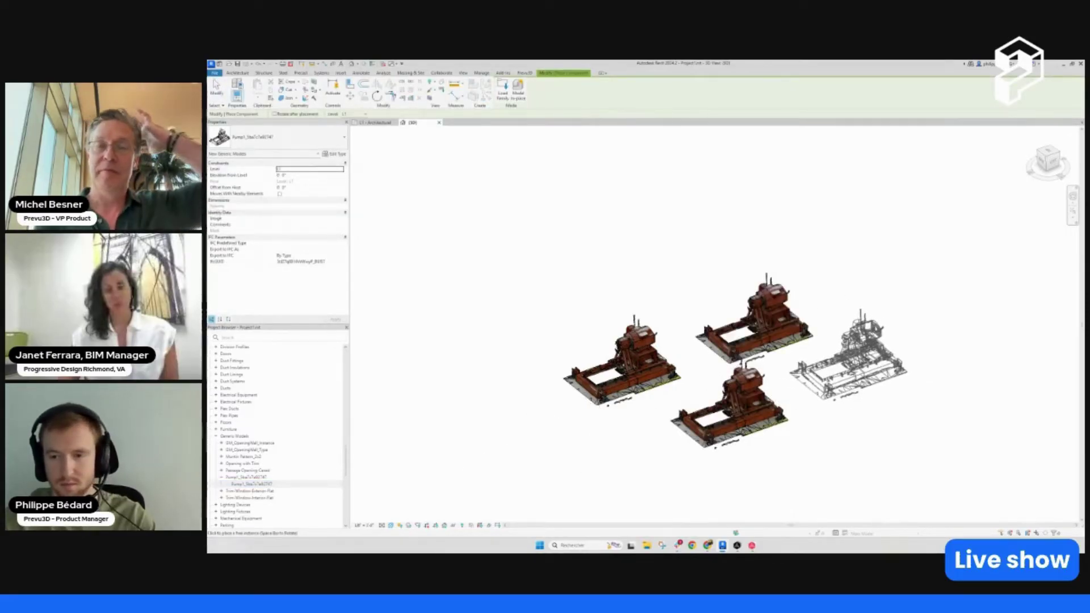
key(Escape)
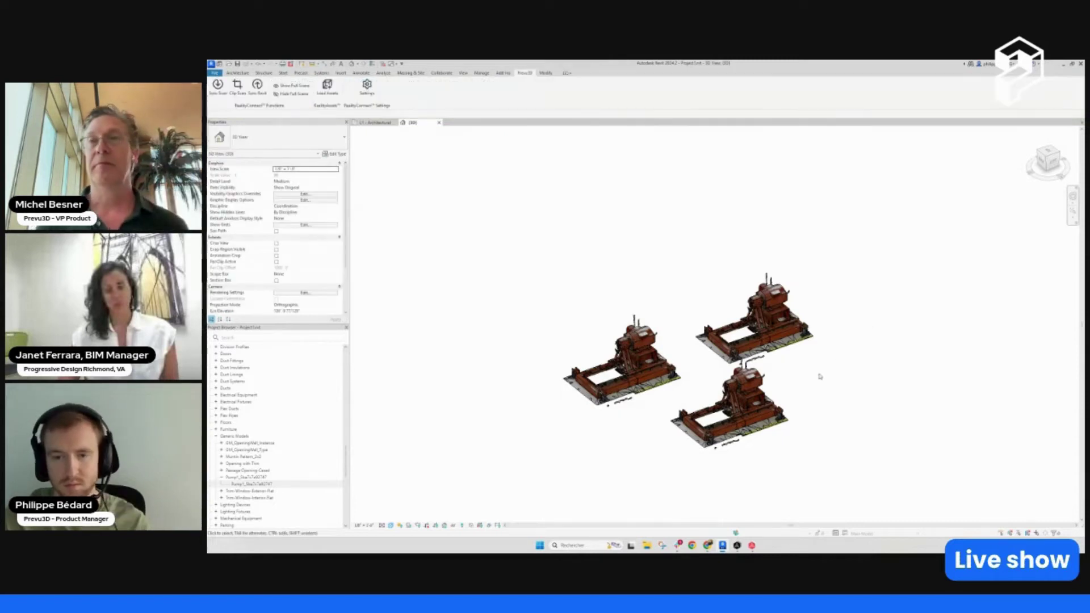
scroll(820, 376, down, 3)
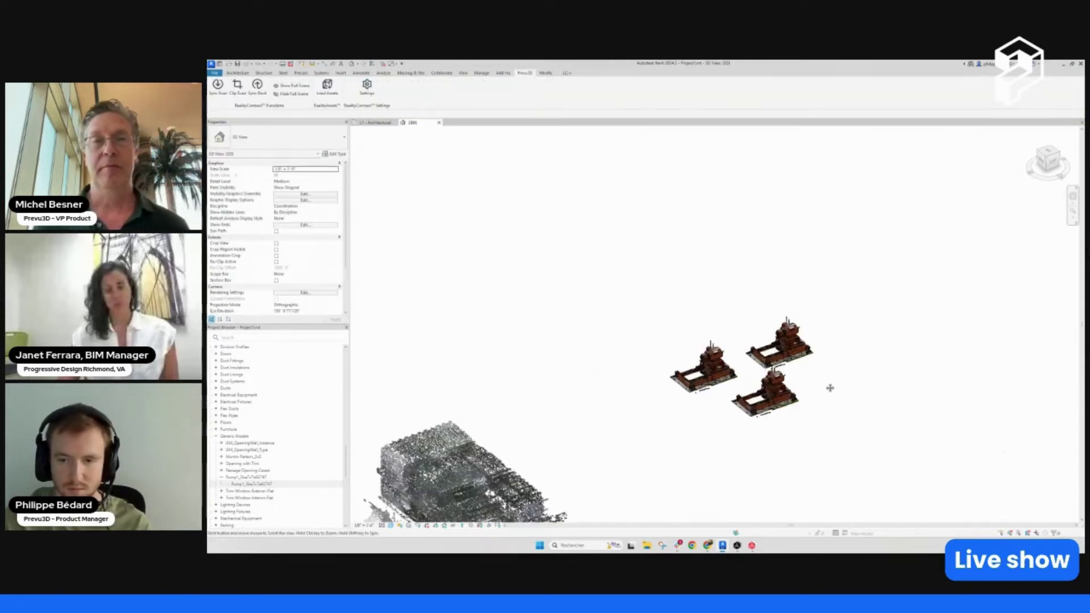
middle_drag(800, 431, 793, 399)
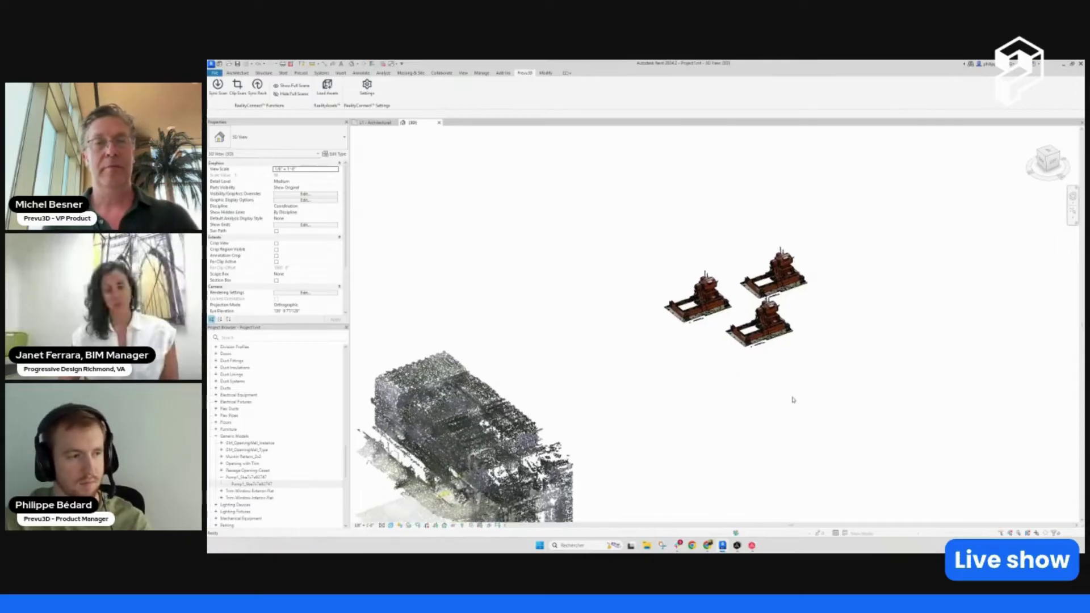
double_click(258, 484)
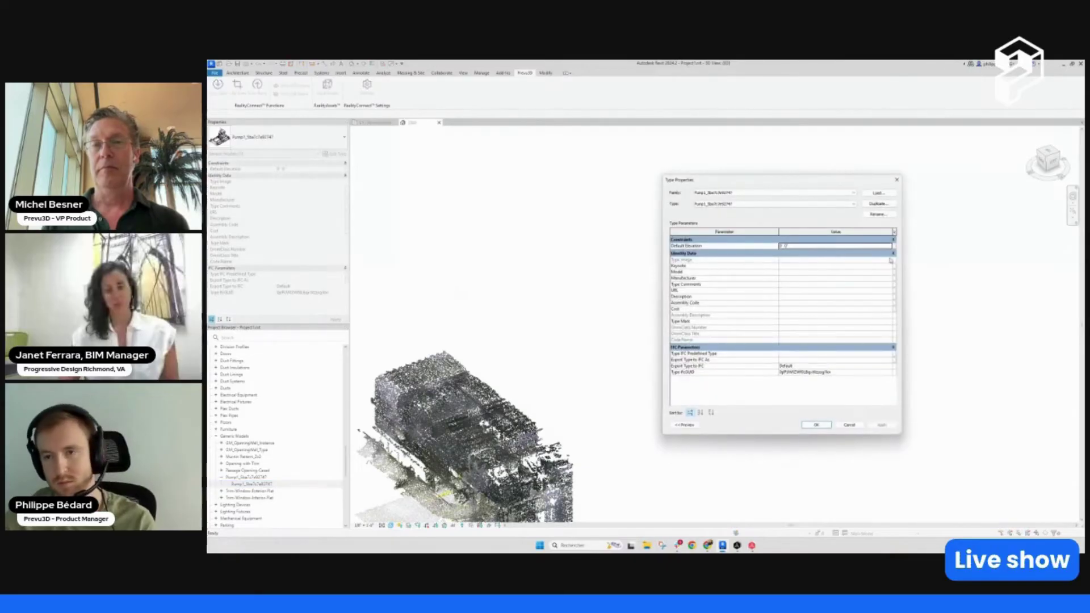
click(896, 181)
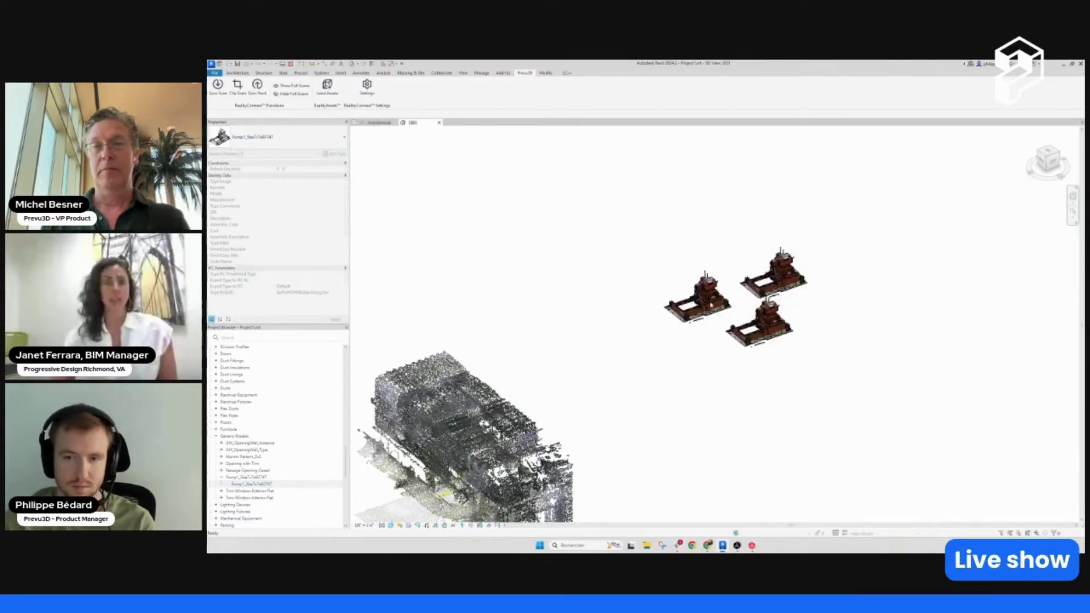
Step: Edit the Pump1 family and orbit the pump in the Realistic visual style
right_click(710, 298)
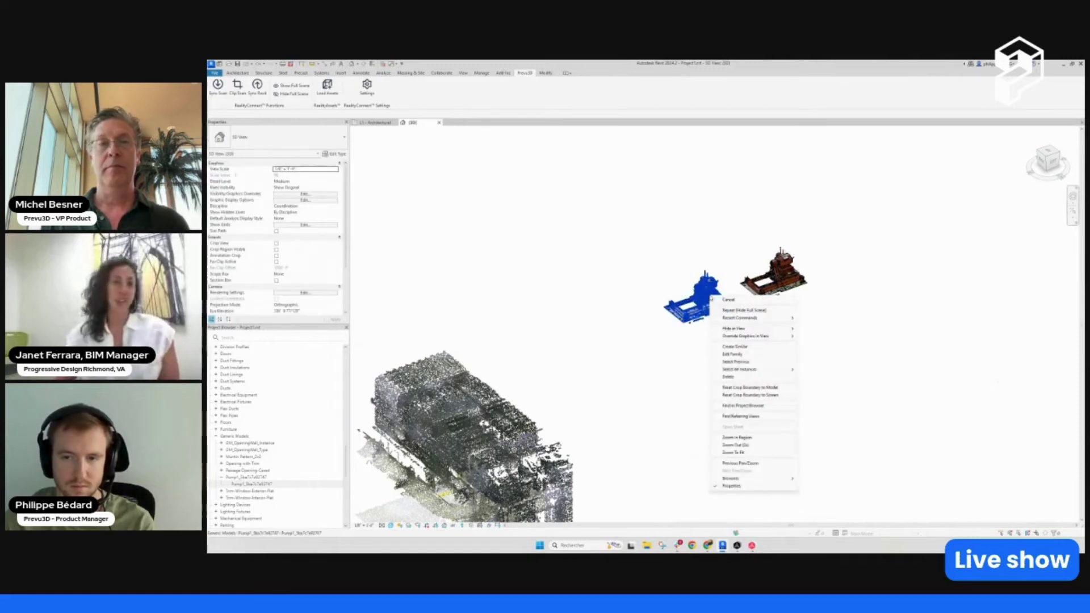
click(733, 355)
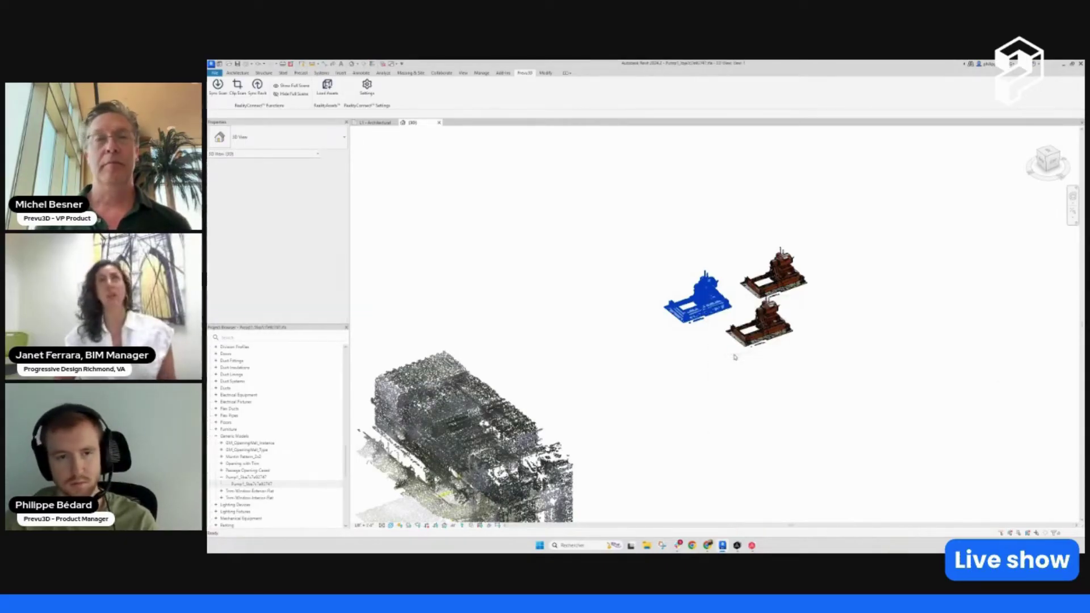
mouse_move(817, 306)
shift+middle_down()
mouse_move(851, 294)
mouse_move(869, 374)
mouse_move(851, 340)
mouse_move(834, 355)
shift+middle_up()
click(391, 525)
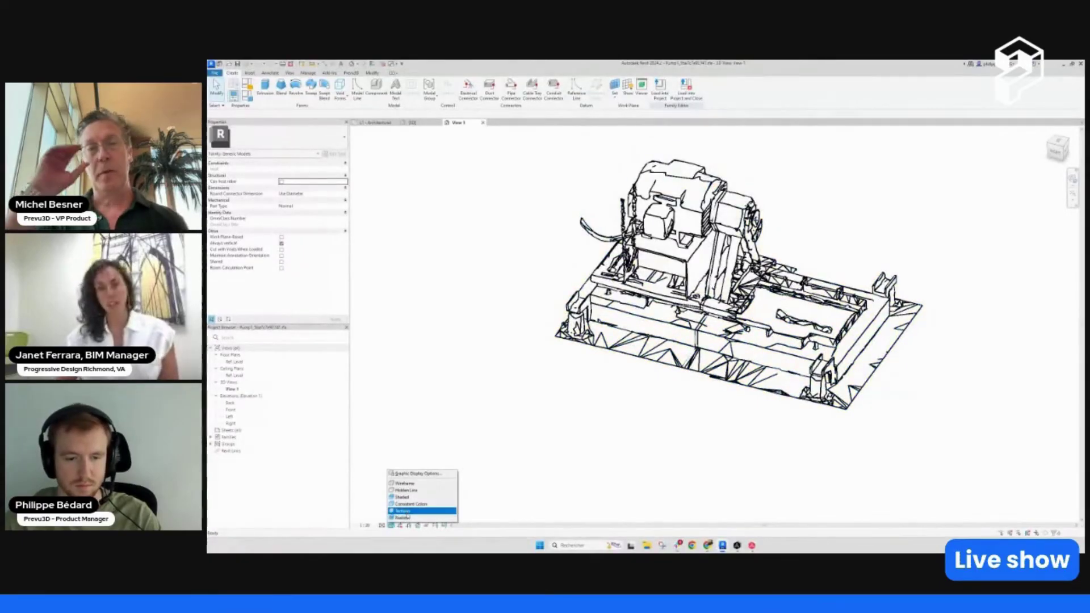
click(407, 518)
shift+middle_drag(636, 500, 657, 419)
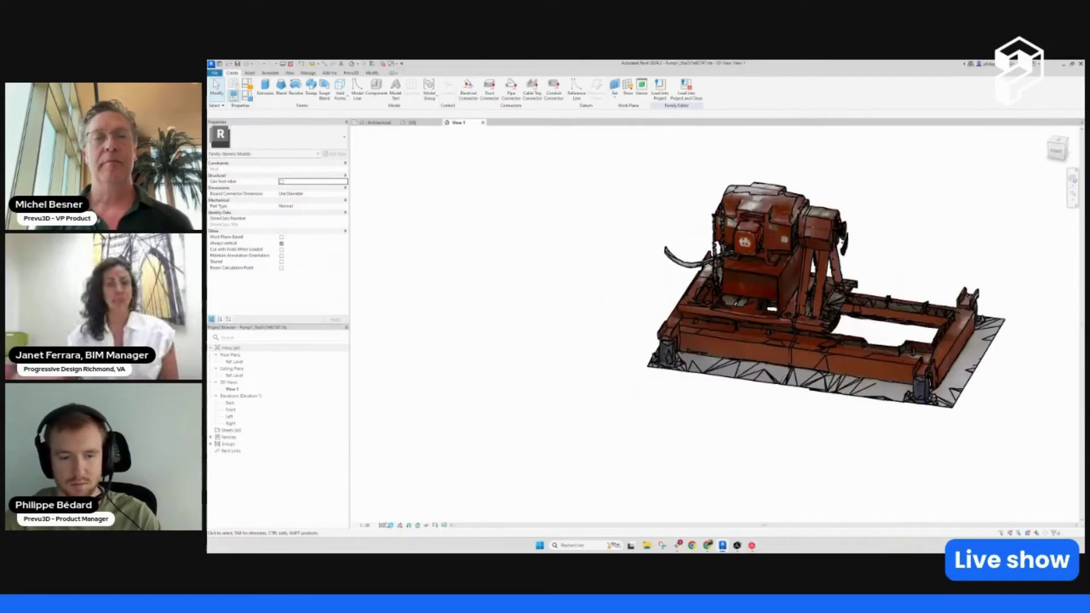
click(391, 525)
click(401, 510)
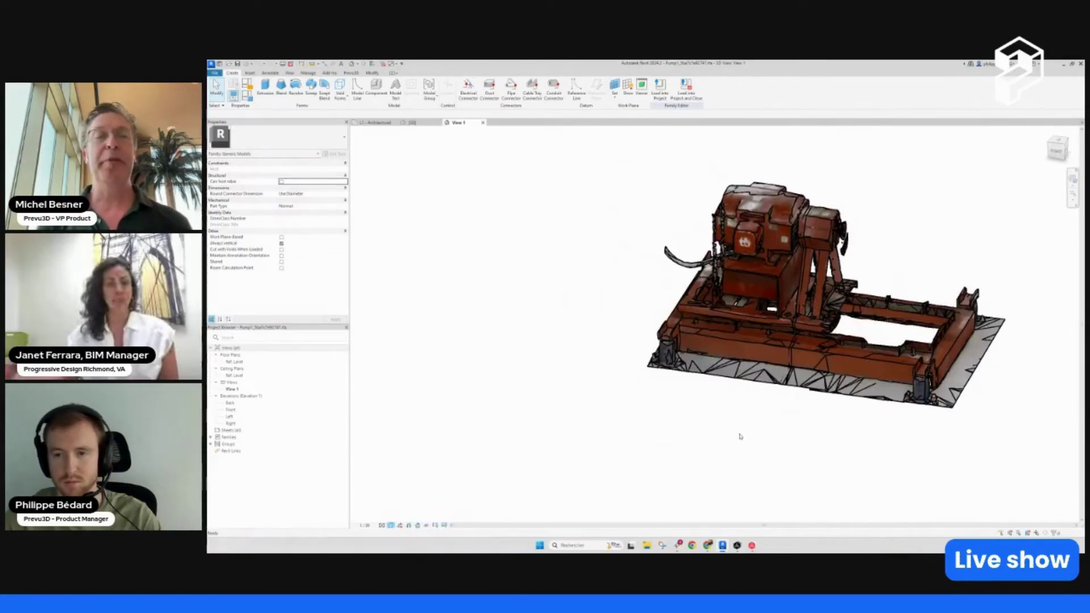
shift+middle_drag(740, 437, 716, 436)
scroll(735, 433, down, 3)
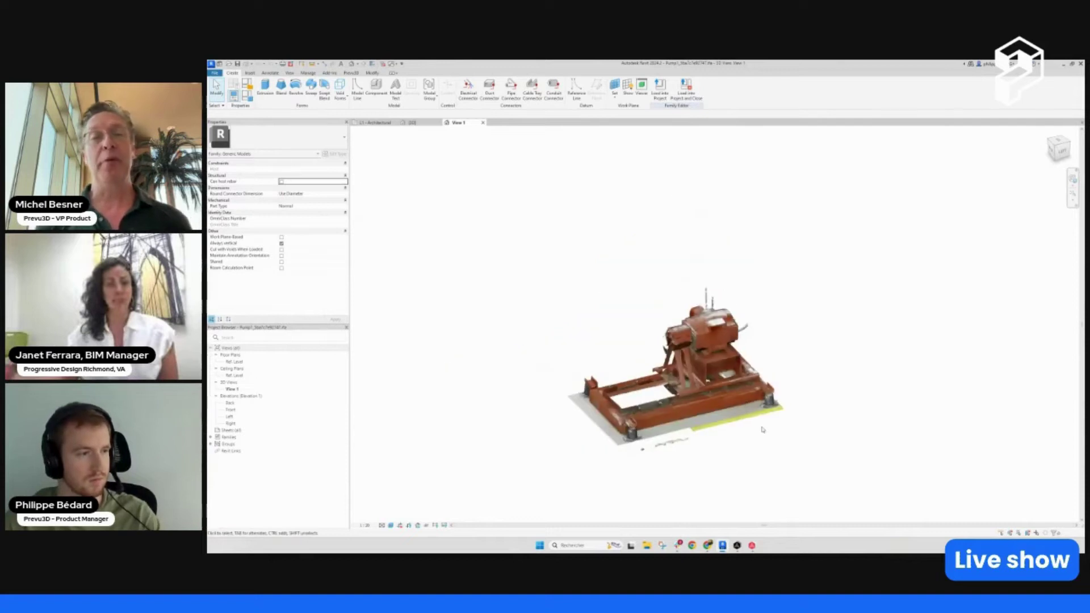
Step: Back in the project {3D} view, window-select all three Pump1 copies
click(422, 126)
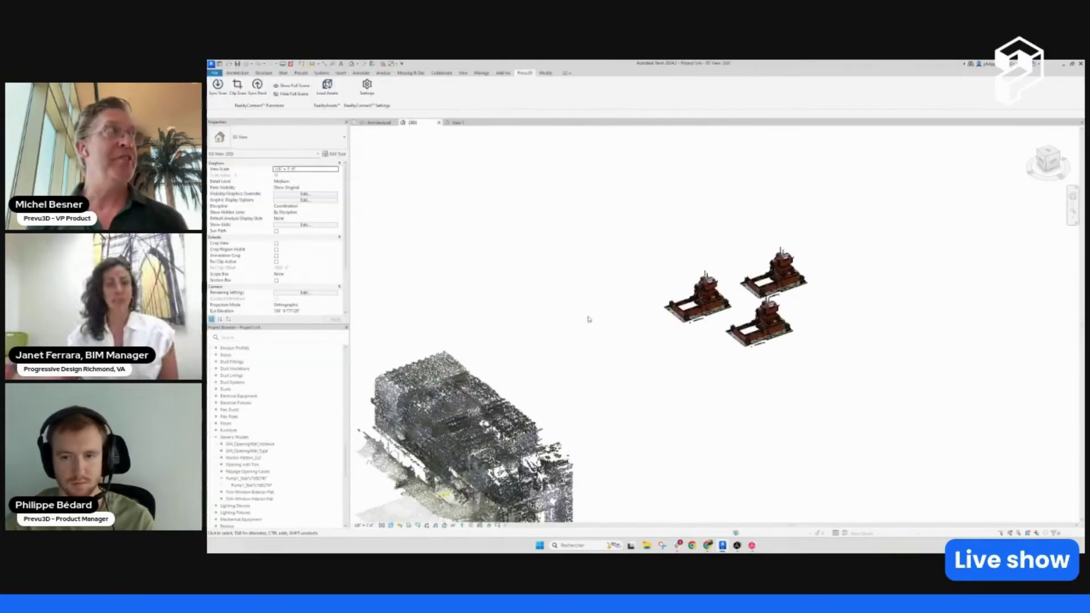
middle_drag(720, 357, 703, 352)
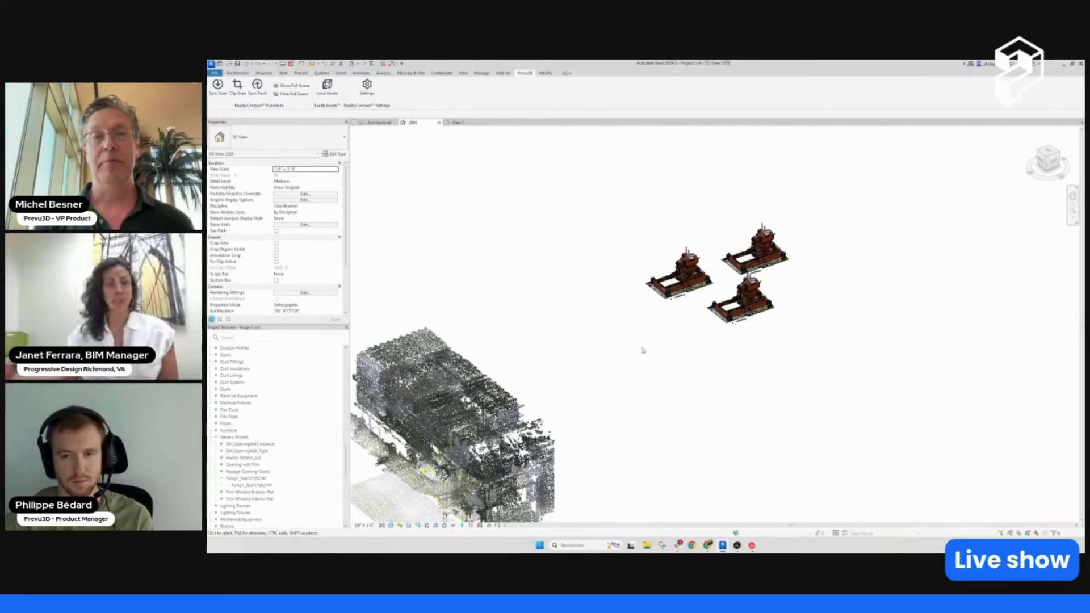
scroll(644, 350, up, 1)
scroll(648, 350, down, 3)
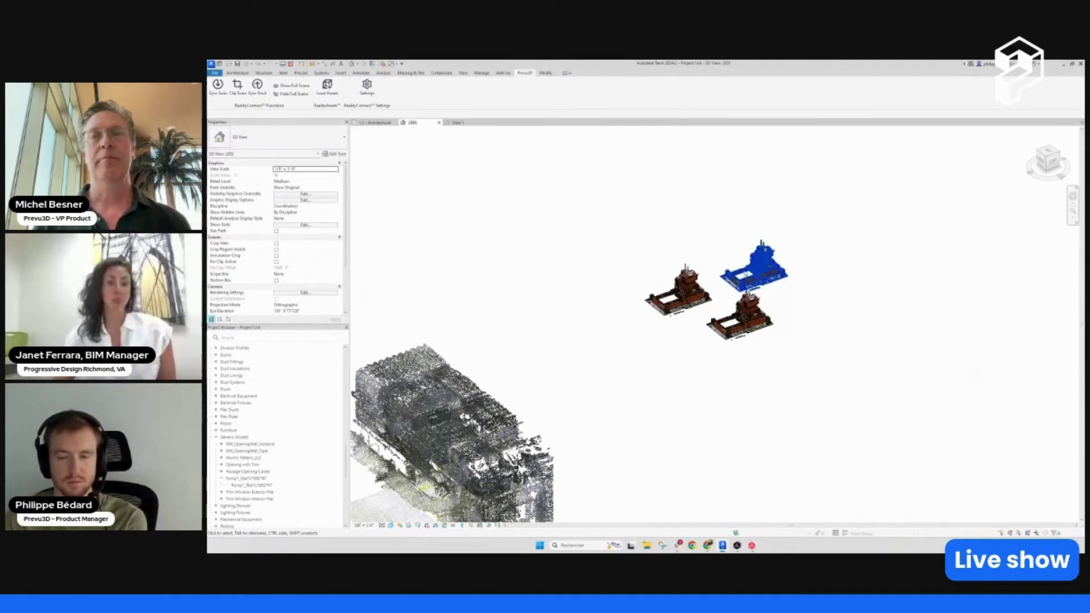
shift+middle_drag(766, 365, 657, 321)
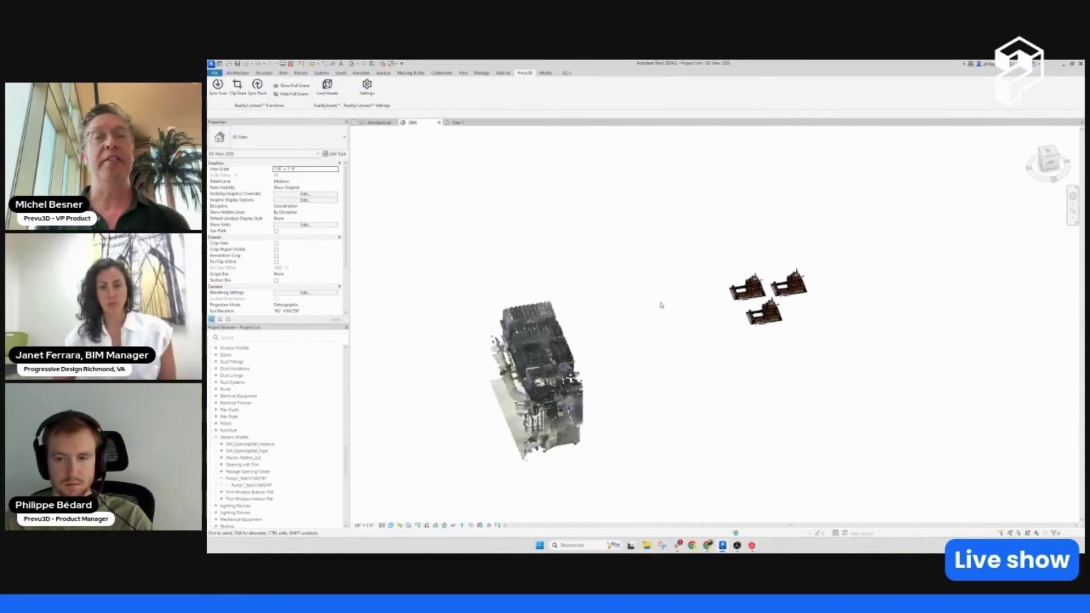
scroll(722, 329, up, 3)
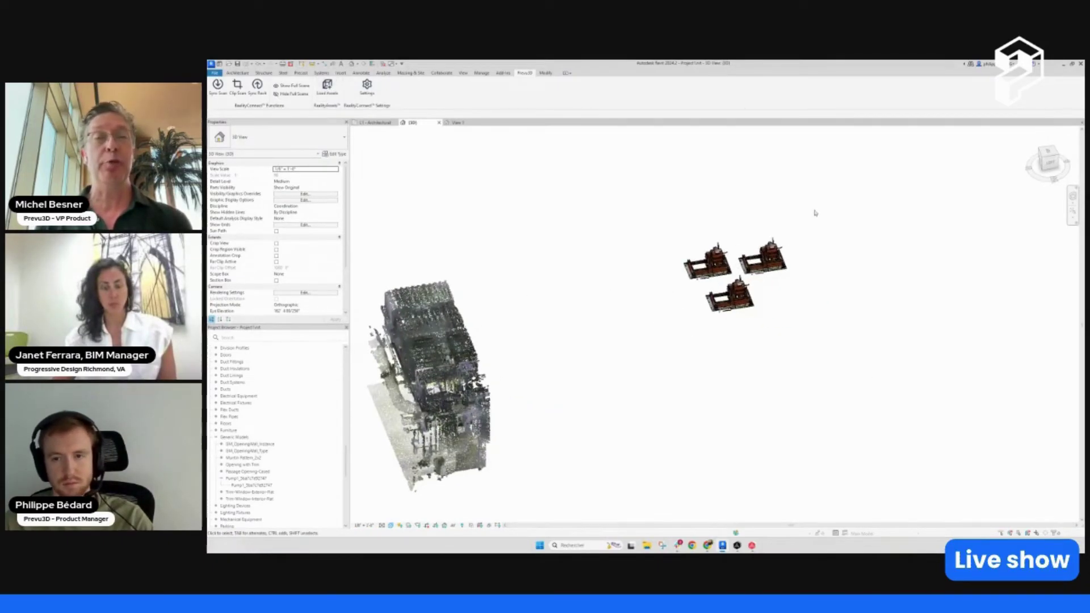
drag(815, 211, 646, 343)
Step: Delete the selected pumps, reload the Pump1 asset, and dismiss the instance-not-created notice
key(Delete)
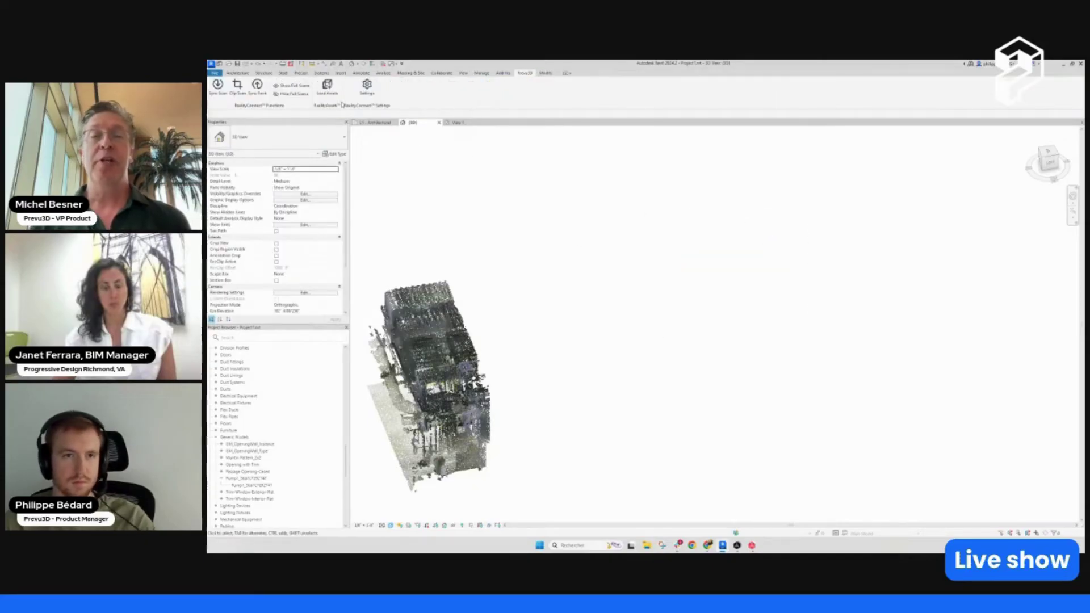
click(326, 86)
click(618, 267)
click(696, 339)
click(708, 317)
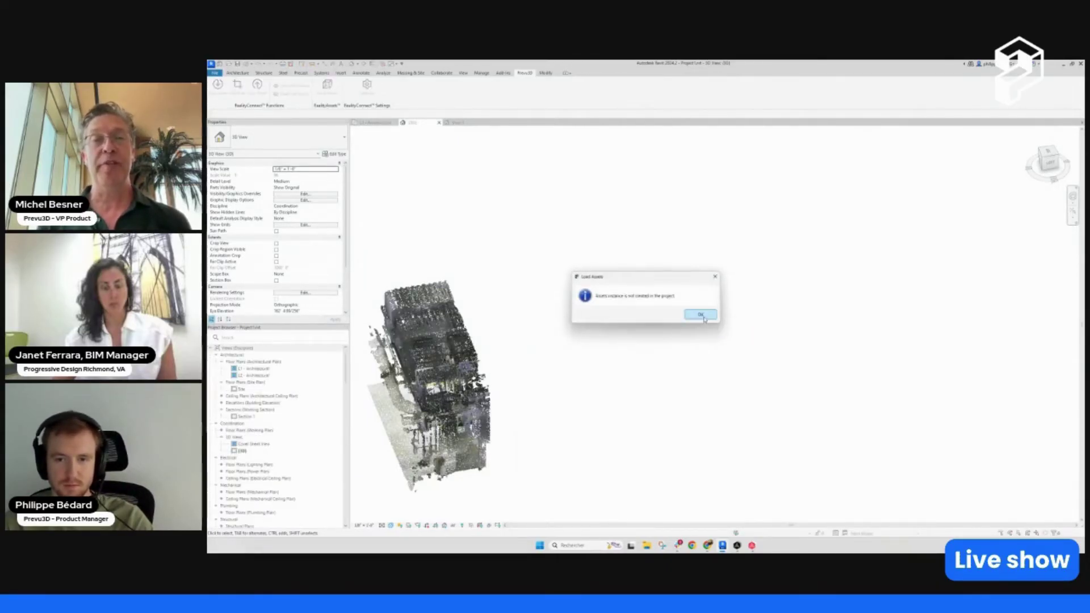
click(701, 314)
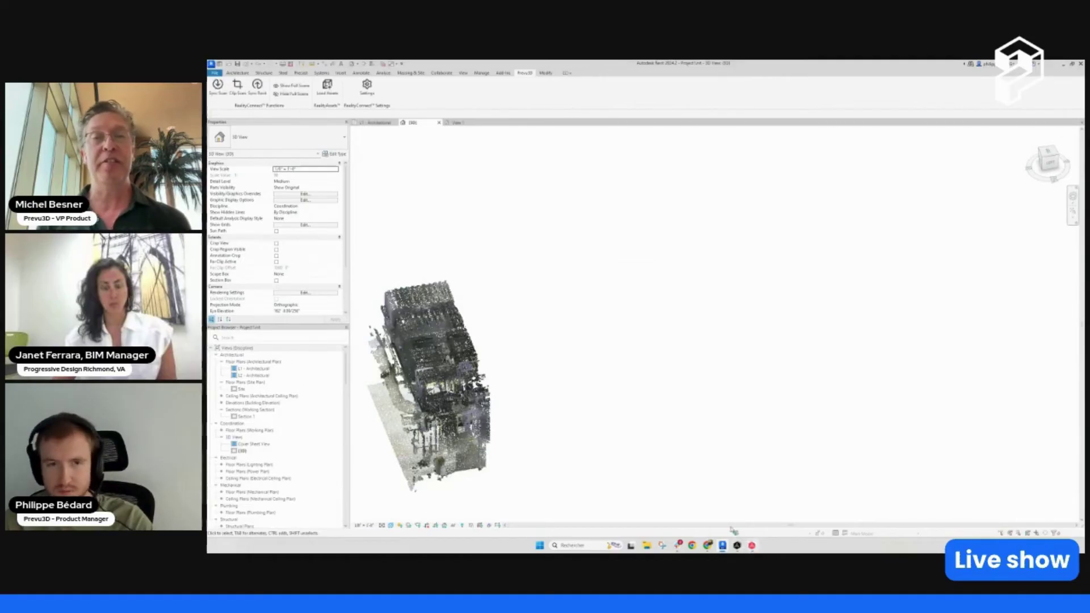
Step: Load the Pump3 asset at level of detail 2 and dismiss the not-created notice
click(328, 88)
click(599, 268)
click(695, 338)
drag(652, 299, 655, 297)
click(718, 319)
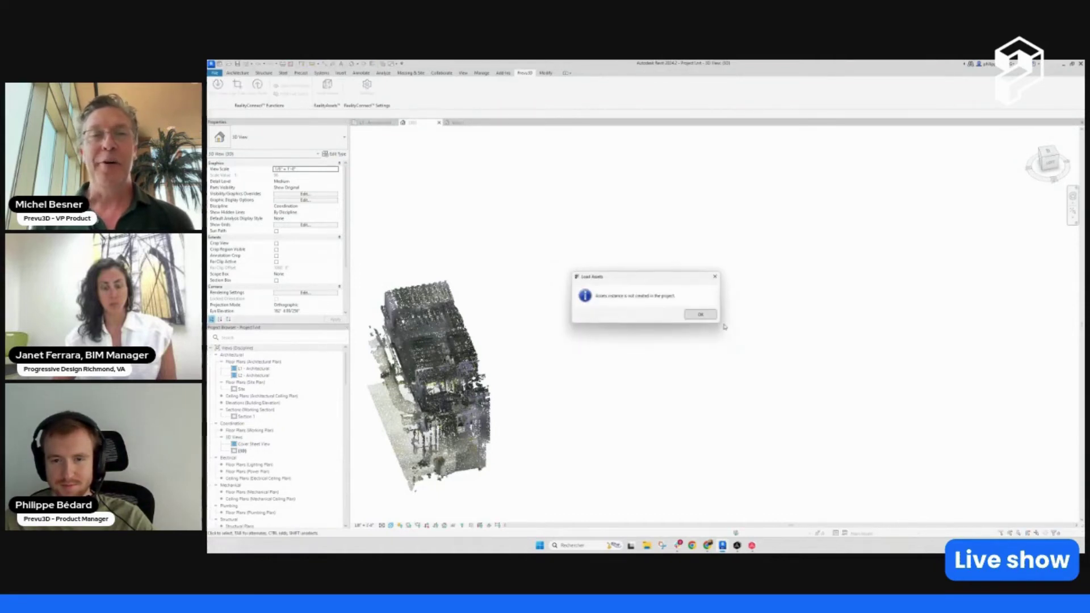
click(700, 315)
Step: Select the Pump1 reality asset in RealityPlan and move the viewpoint closer to the pumps
mouse_move(752, 546)
click(751, 511)
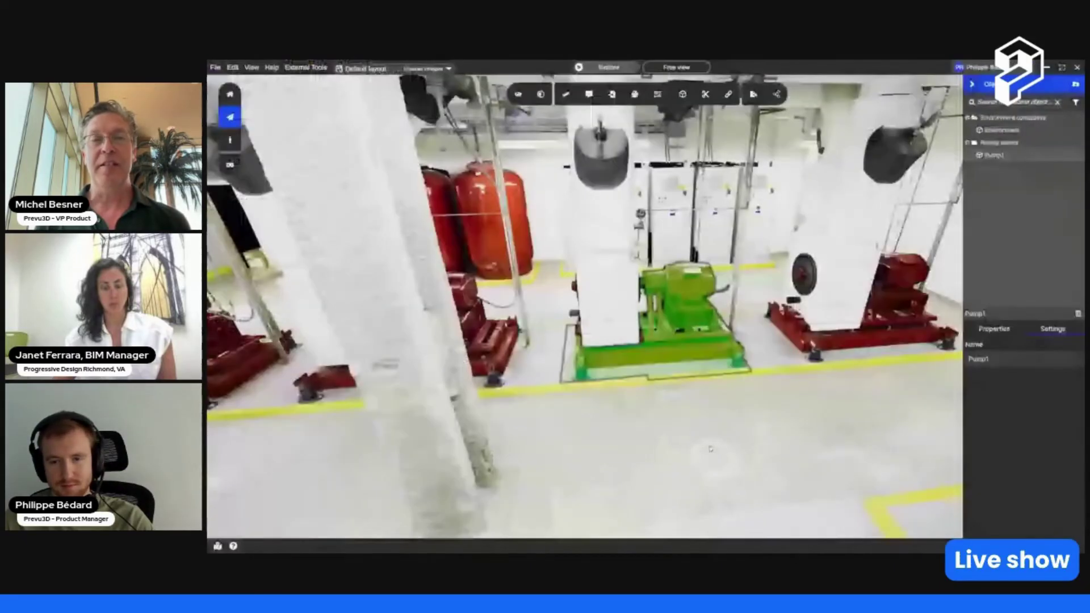
click(699, 361)
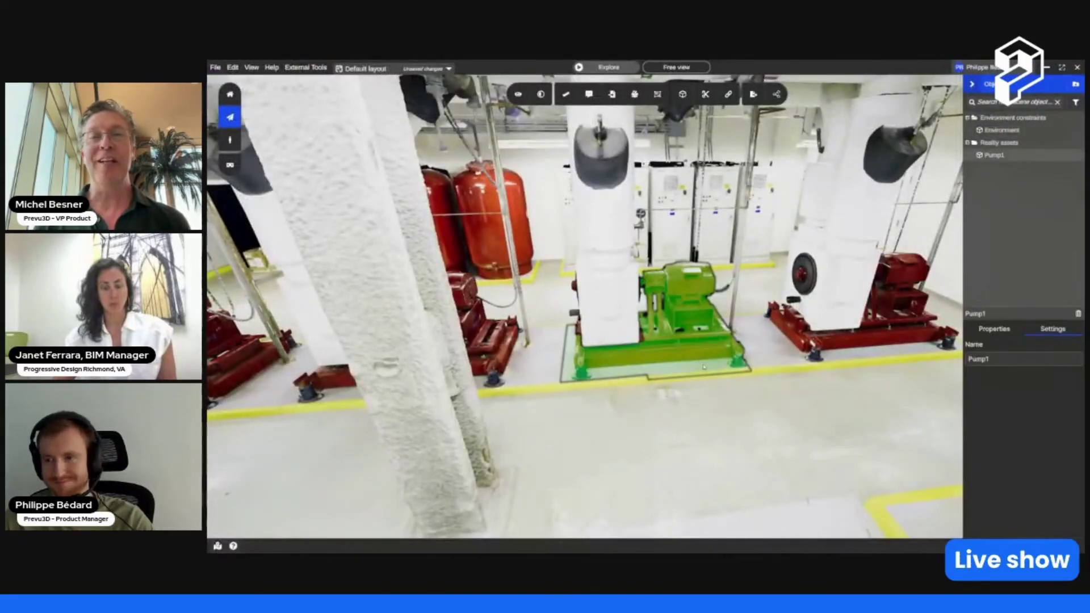
click(763, 379)
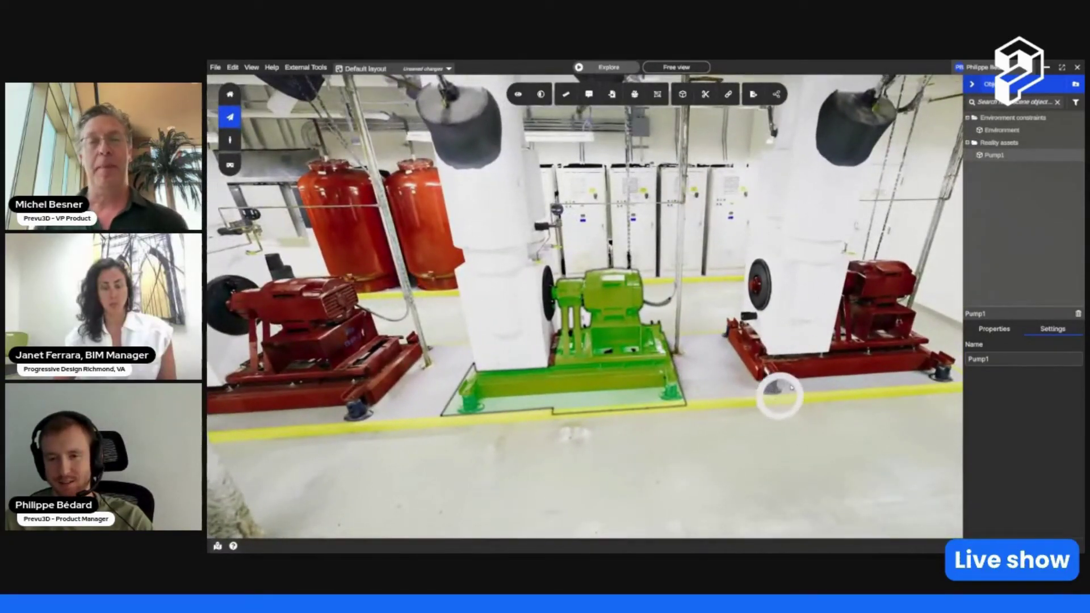
click(705, 369)
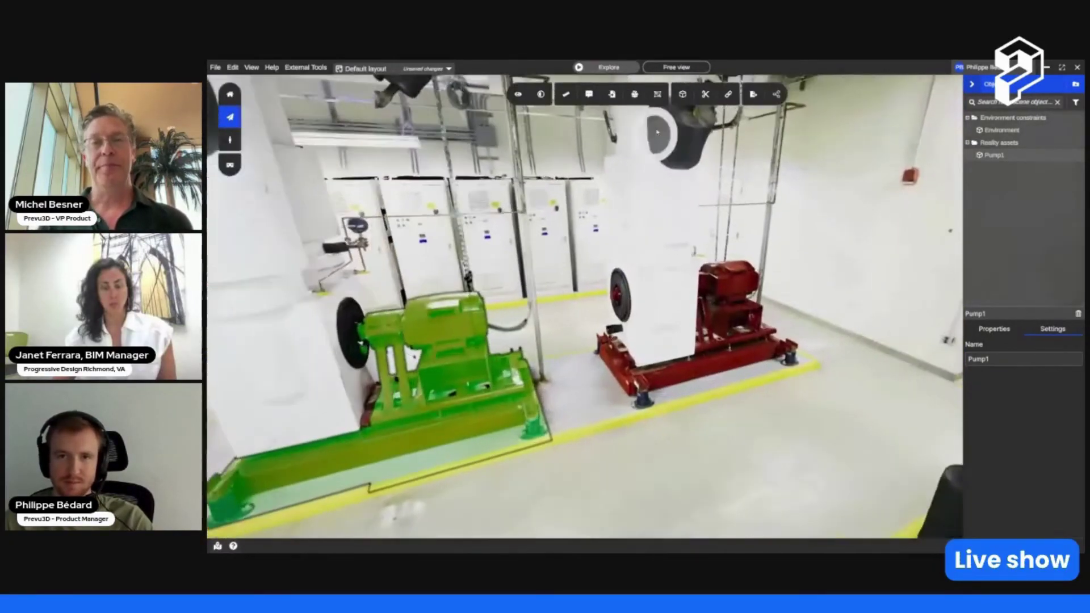
Step: Edit Pump1's bounds to enclose one red pump and base, then update the asset
right_click(437, 367)
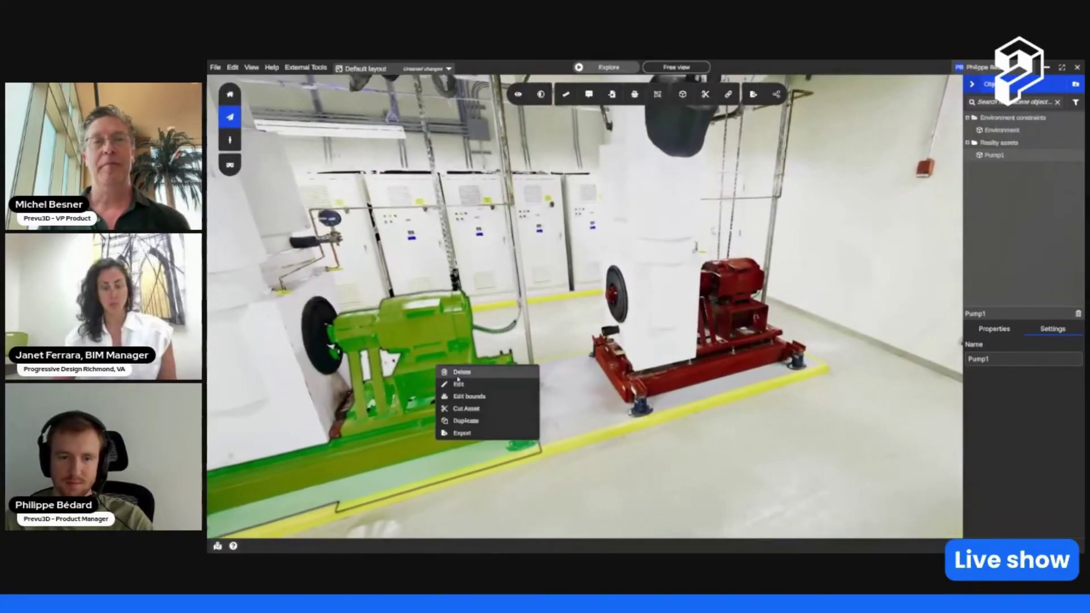
click(469, 397)
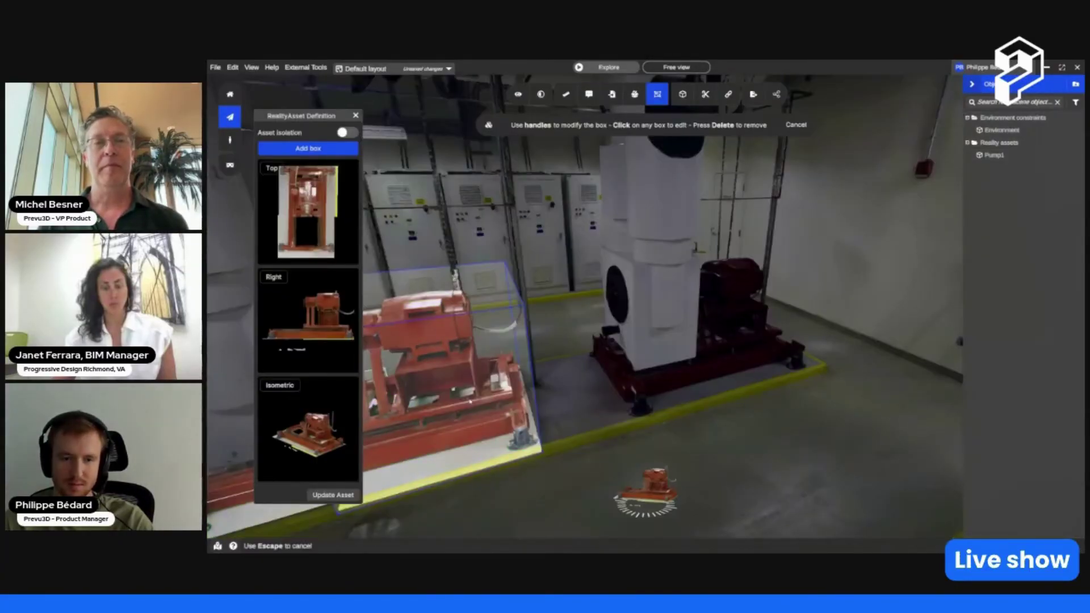
click(470, 401)
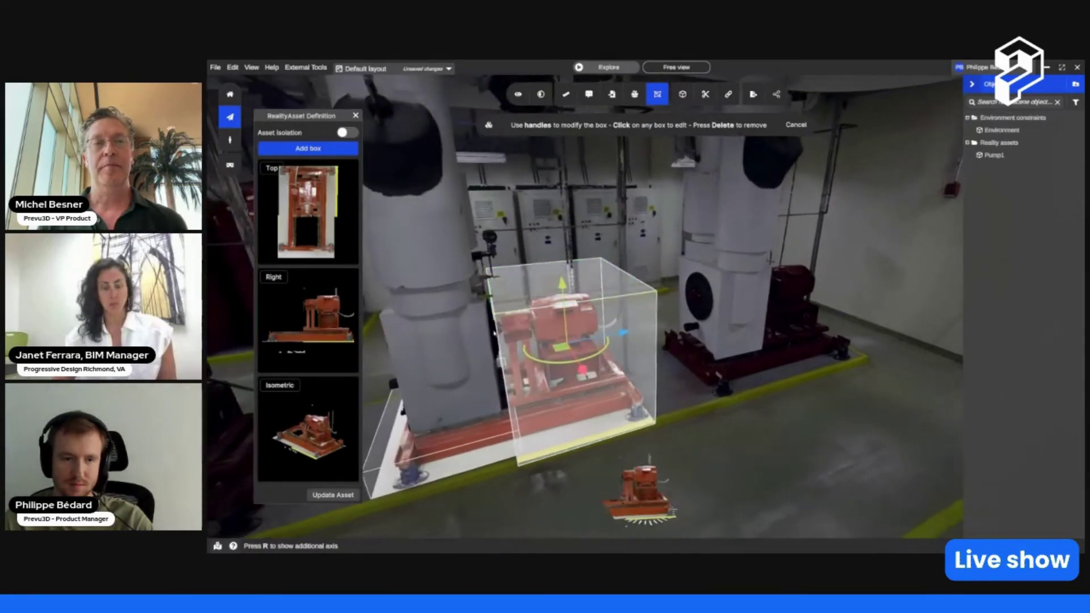
click(333, 495)
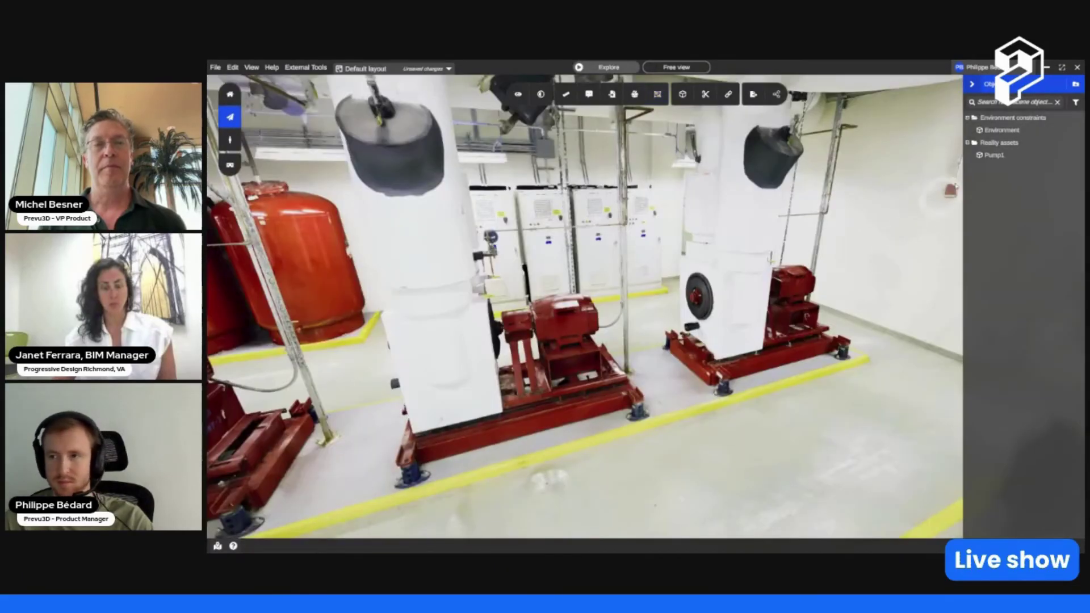
key(alt+Tab)
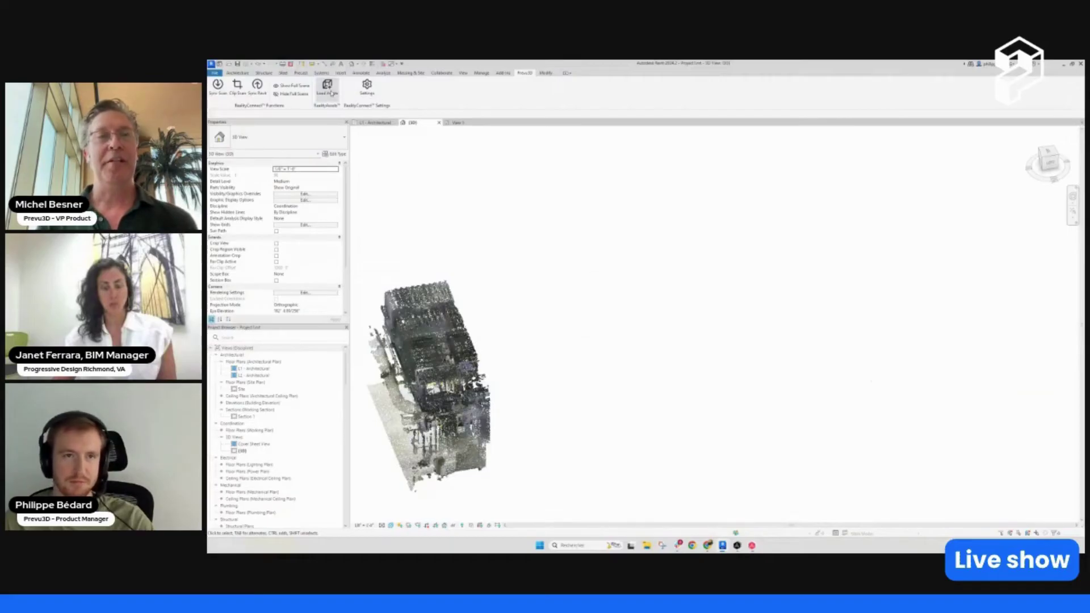
Step: Load Pump1 through Load Assets with confirmed options, then dismiss the no-instance notice
click(327, 85)
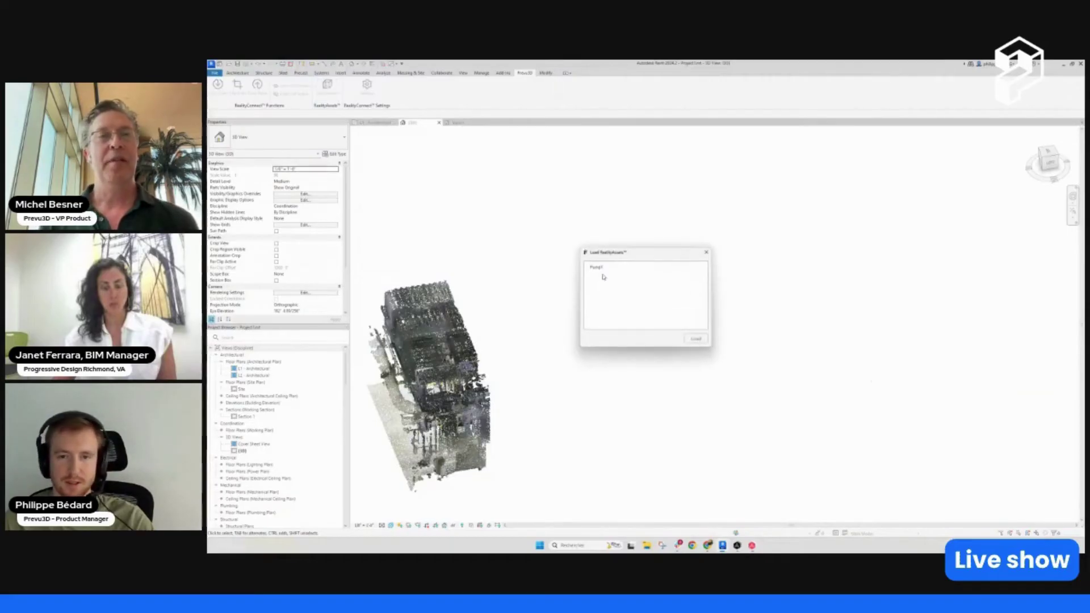
click(610, 271)
click(696, 338)
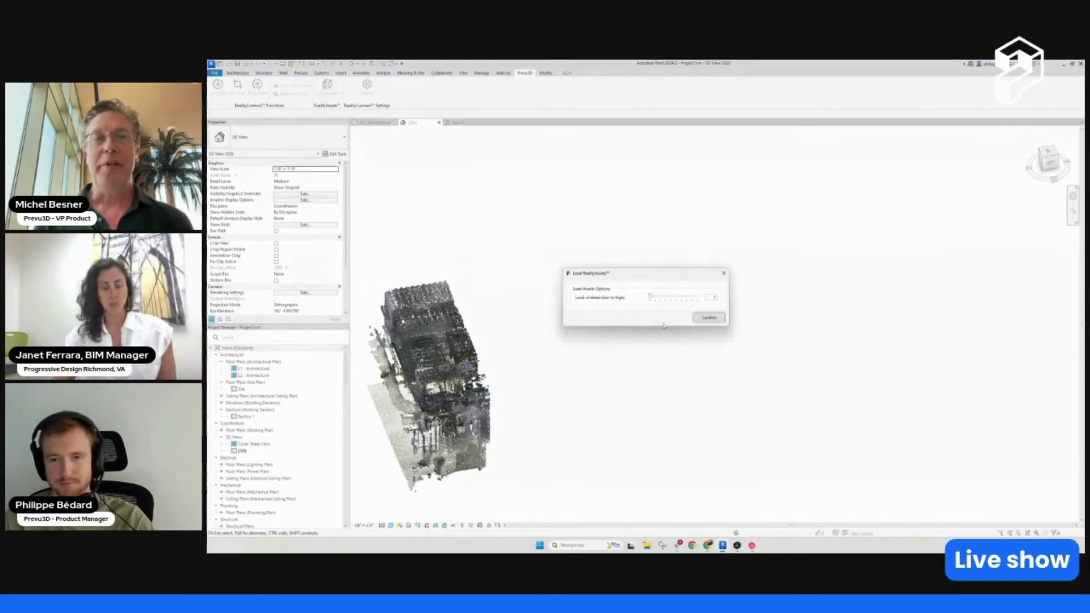
click(709, 317)
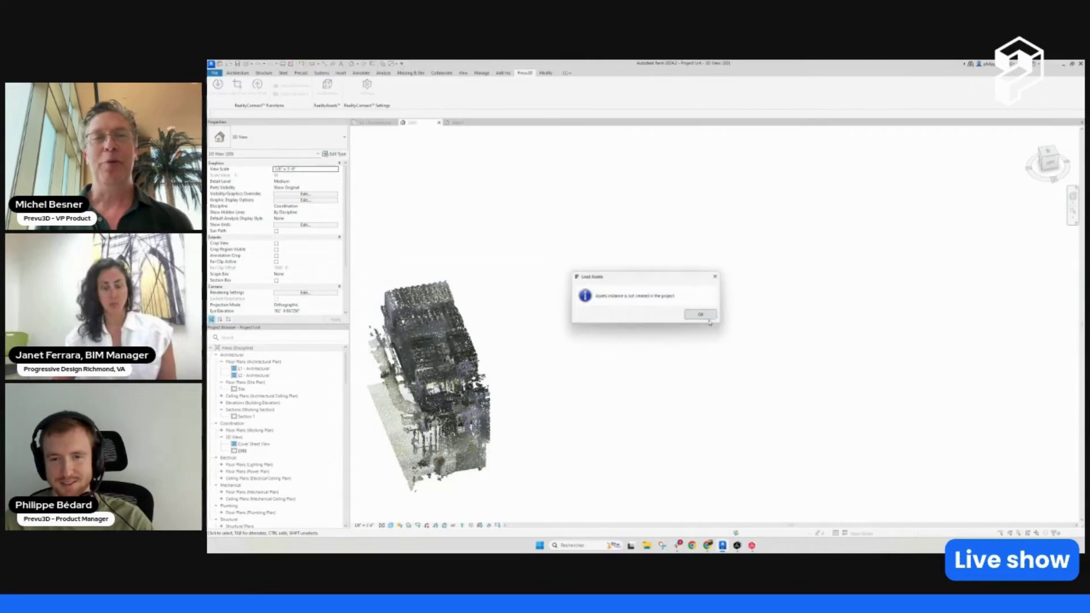
click(700, 315)
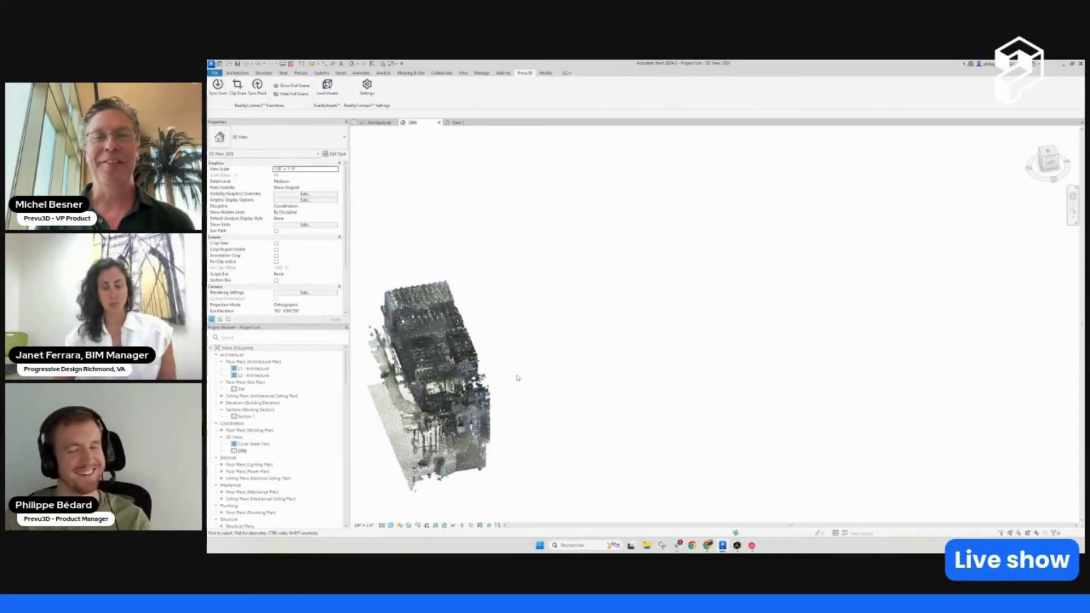
Step: Use Show Full Scene on the Prevu3D ribbon to display the whole scanned building
scroll(612, 388, down, 1)
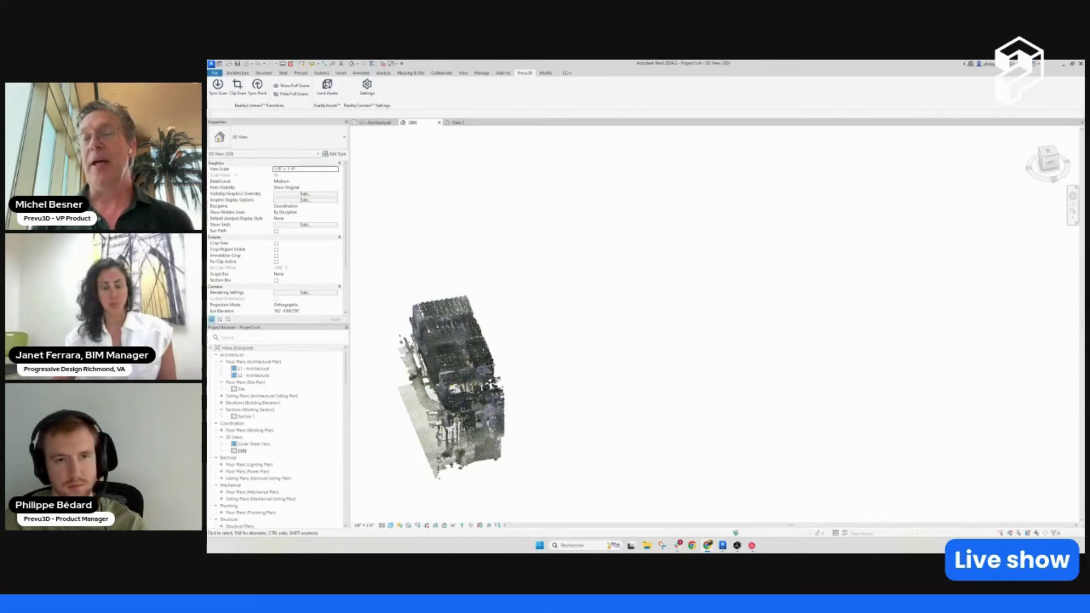
click(292, 86)
scroll(765, 444, up, 2)
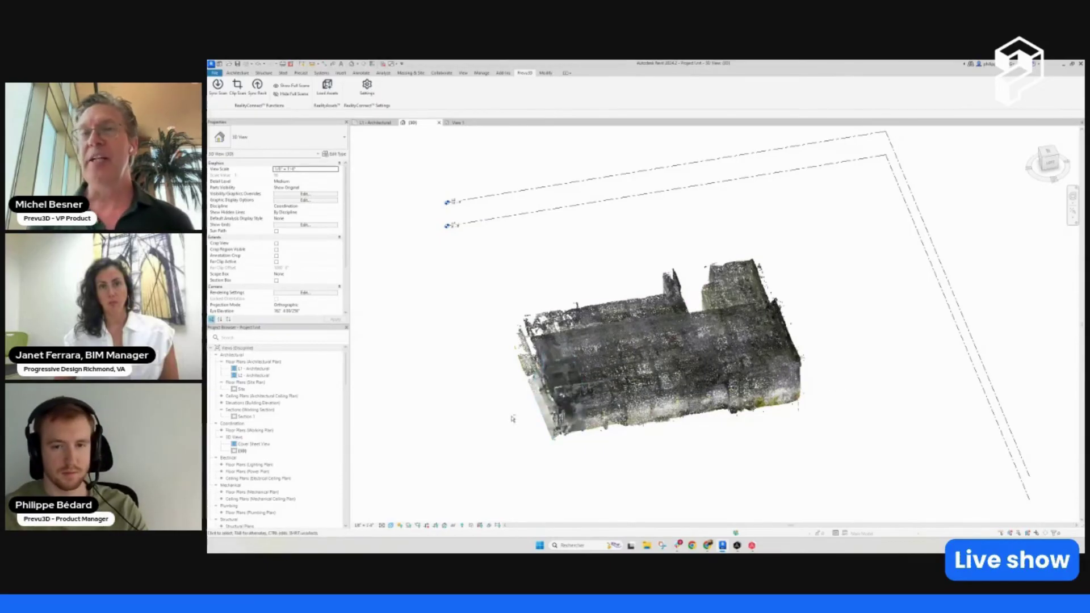
shift+middle_drag(831, 387, 803, 354)
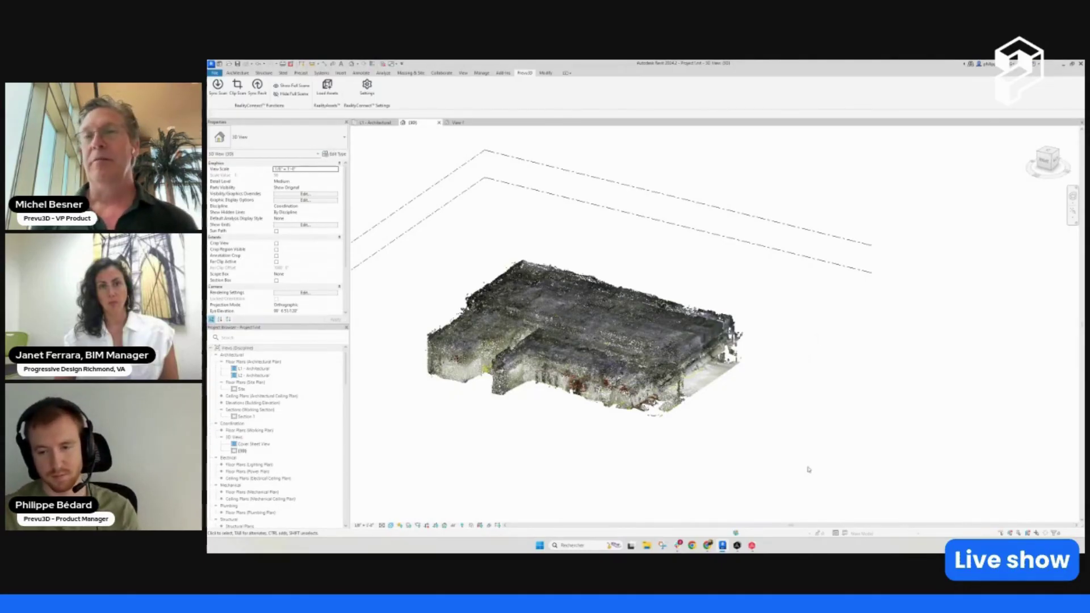
mouse_move(755, 547)
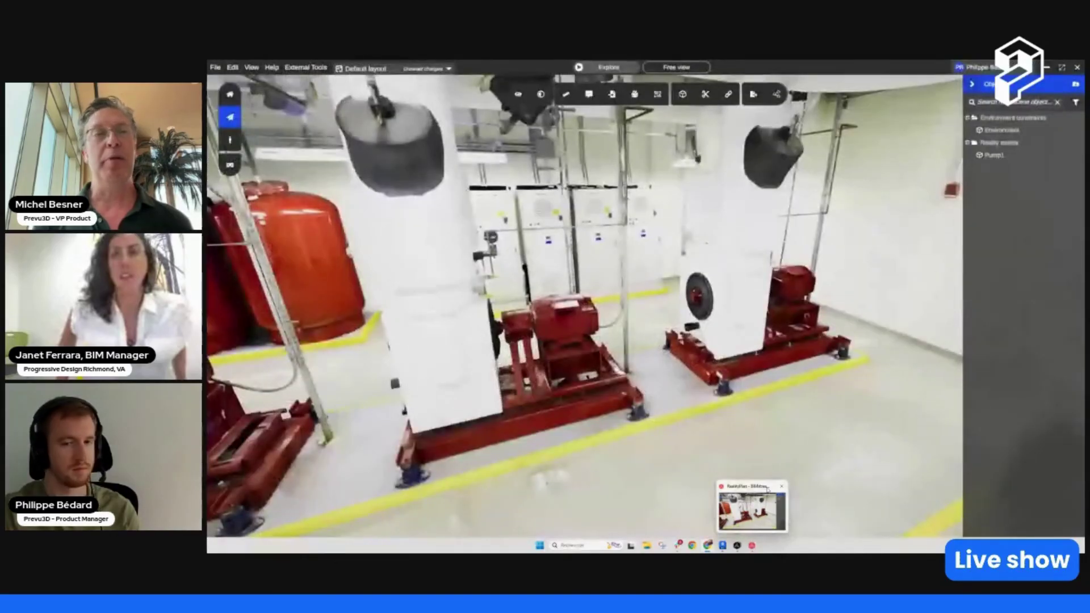
scroll(761, 307, down, 3)
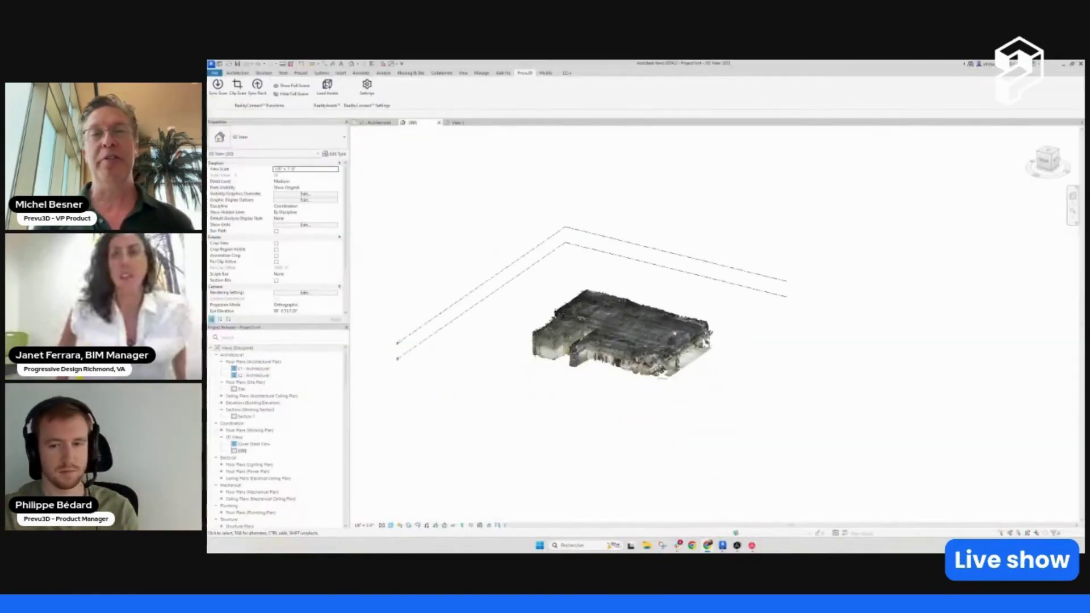
shift+middle_drag(724, 355, 828, 405)
scroll(790, 445, up, 5)
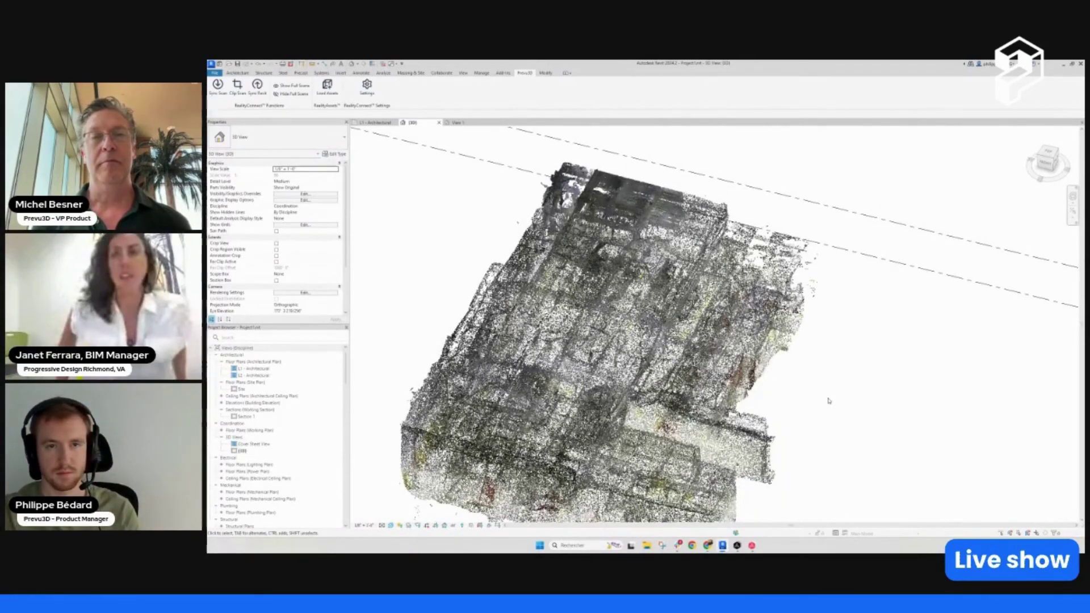
shift+middle_drag(826, 403, 830, 399)
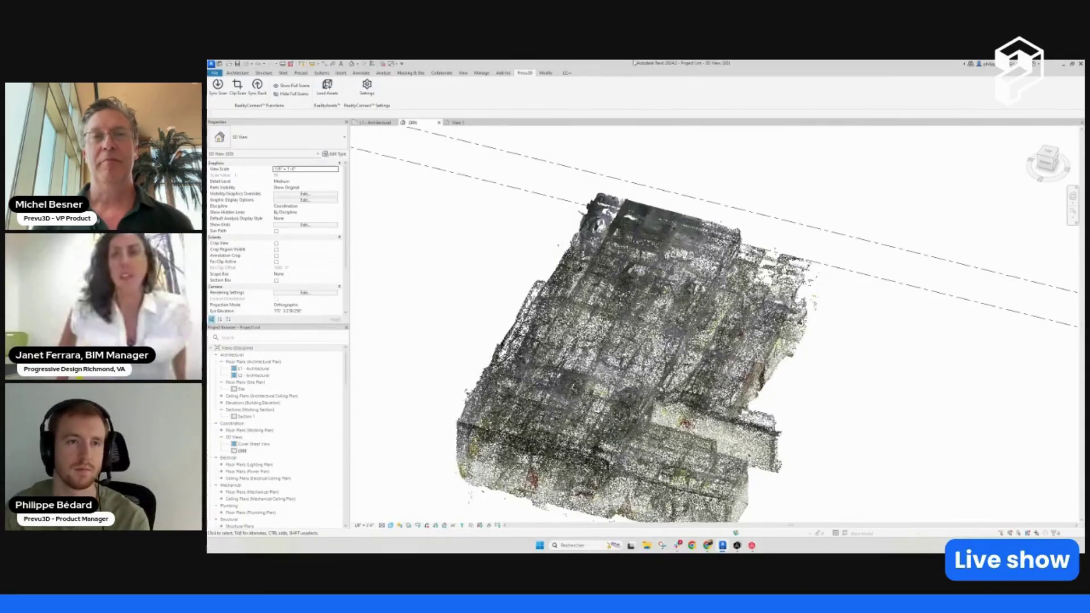
Step: Hide the full scene to keep only the clipped local scan, then orbit and zoom to inspect it
click(292, 94)
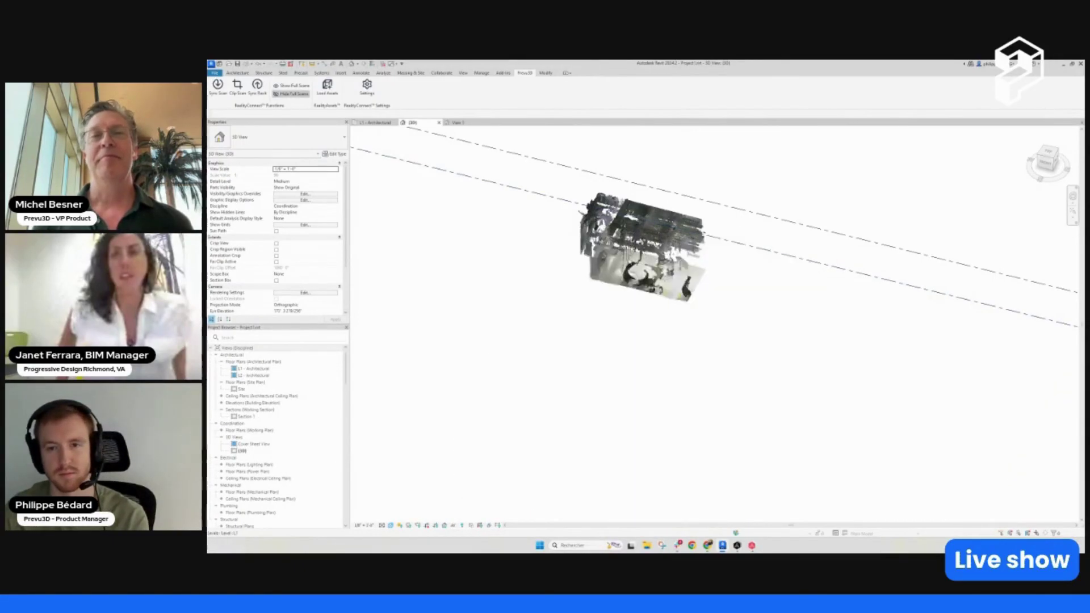
shift+middle_drag(688, 378, 796, 460)
scroll(622, 313, up, 3)
scroll(784, 413, down, 5)
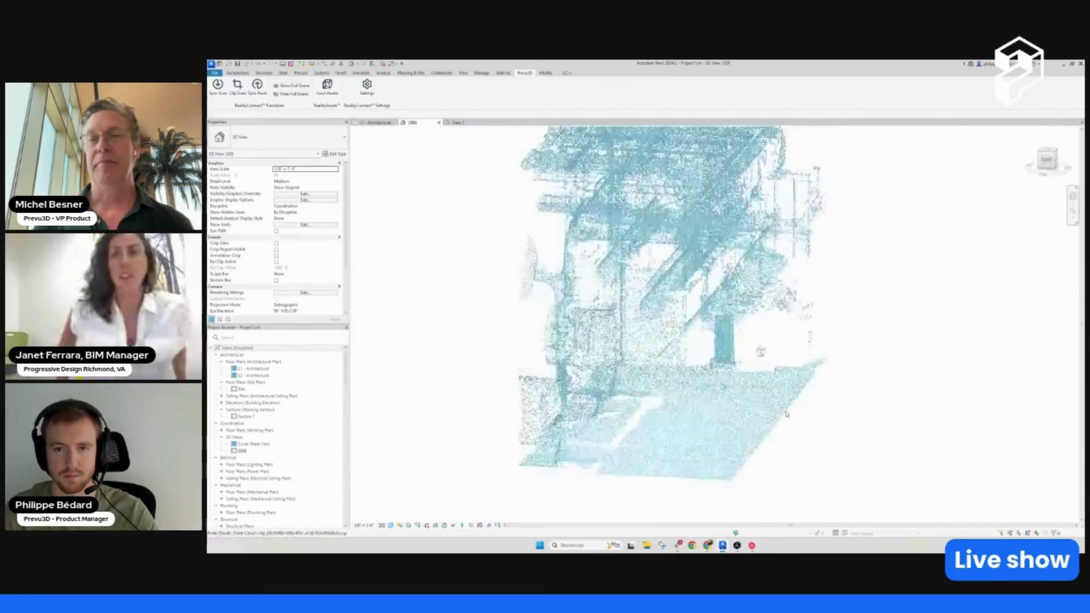
shift+middle_drag(784, 413, 834, 399)
scroll(850, 362, down, 4)
scroll(835, 399, up, 3)
scroll(627, 421, down, 3)
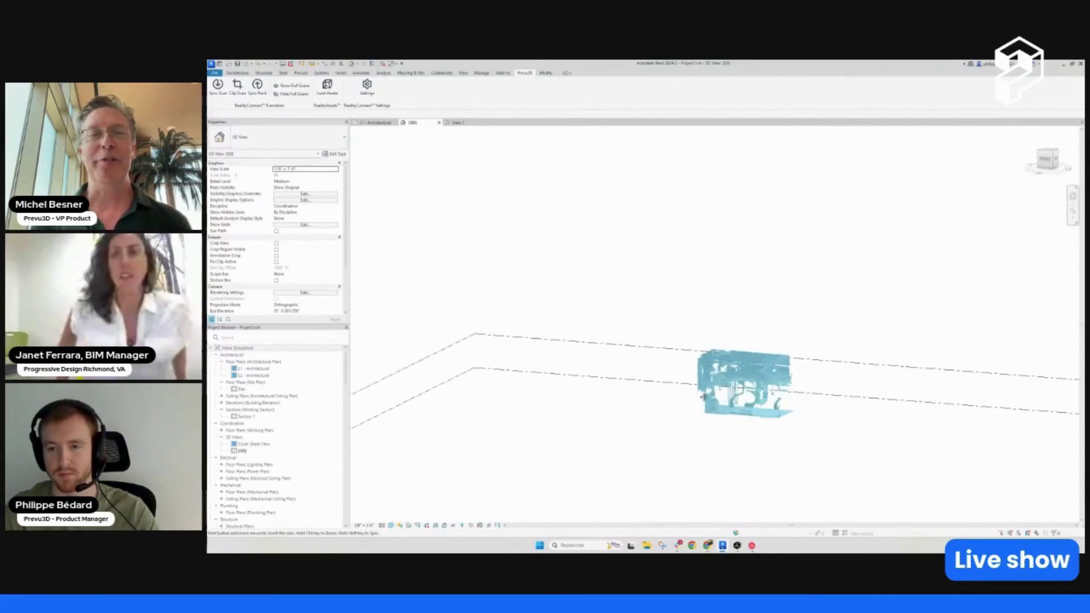